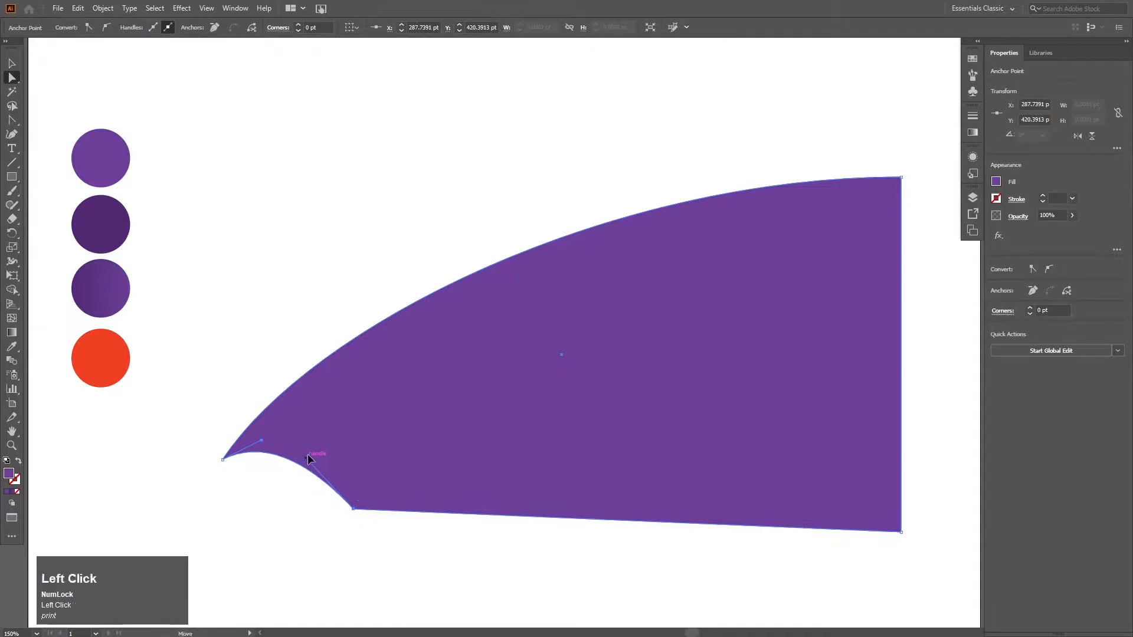
Deepen the notch curve at the purple shape's lower-left end and bow its straight bottom edge slightly upward.
scroll(316, 443, down, 1)
drag(342, 466, 287, 476)
right_click(12, 119)
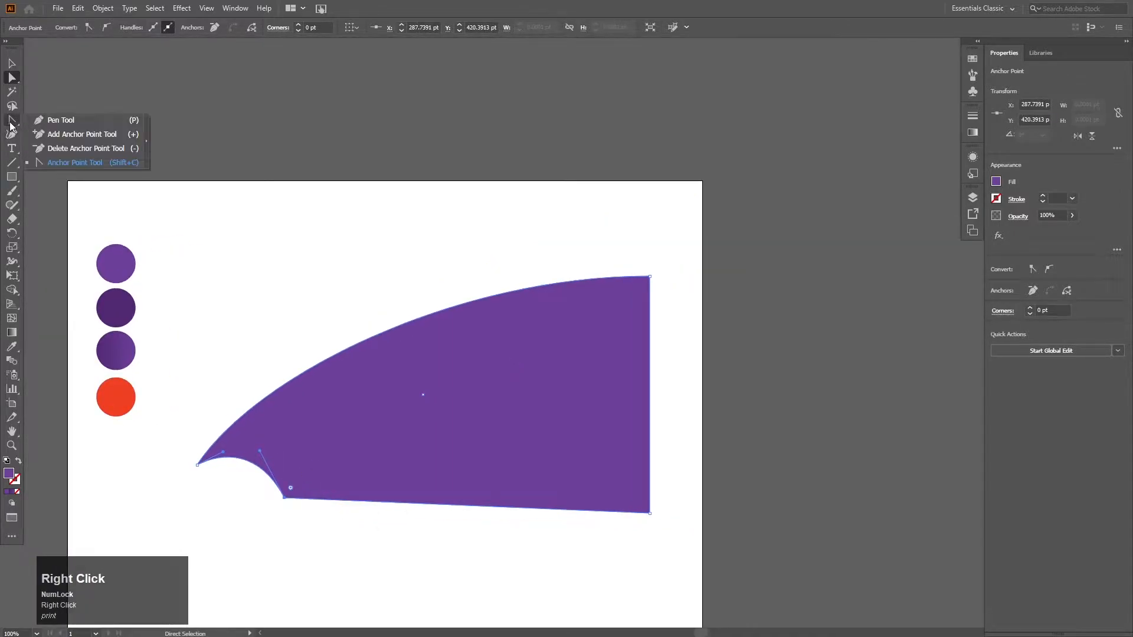
click(65, 161)
drag(470, 506, 470, 490)
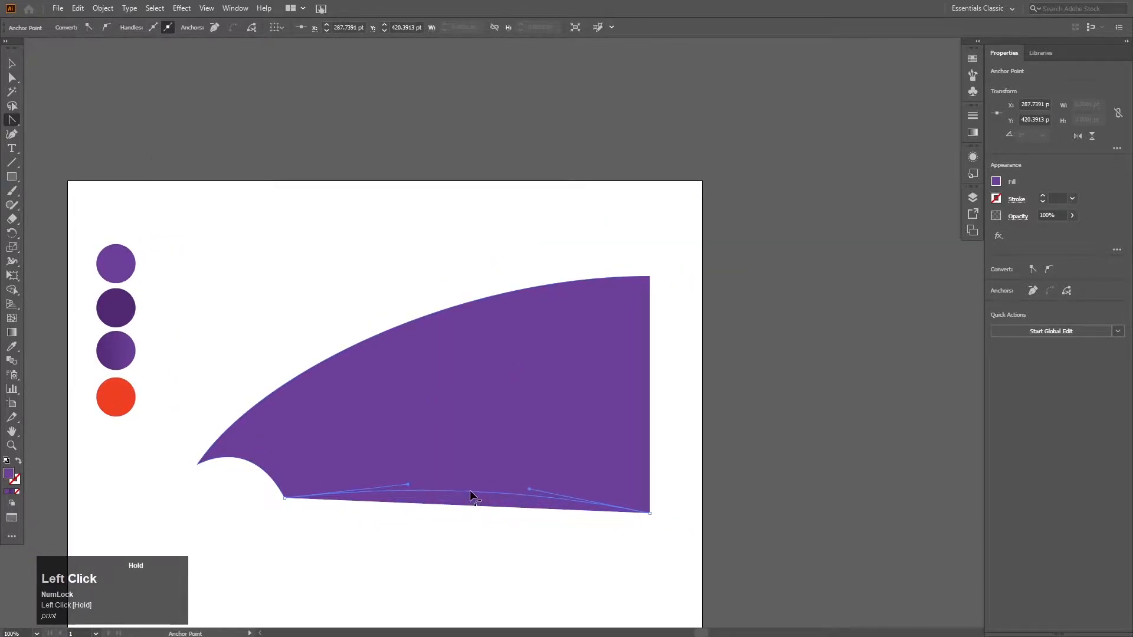
Draw a polygon with the Pen tool from the shape's upper-right corner to the notch corner, extending past the bottom and right edges.
right_click(10, 121)
click(59, 123)
click(675, 276)
click(650, 276)
click(284, 498)
click(649, 537)
click(683, 487)
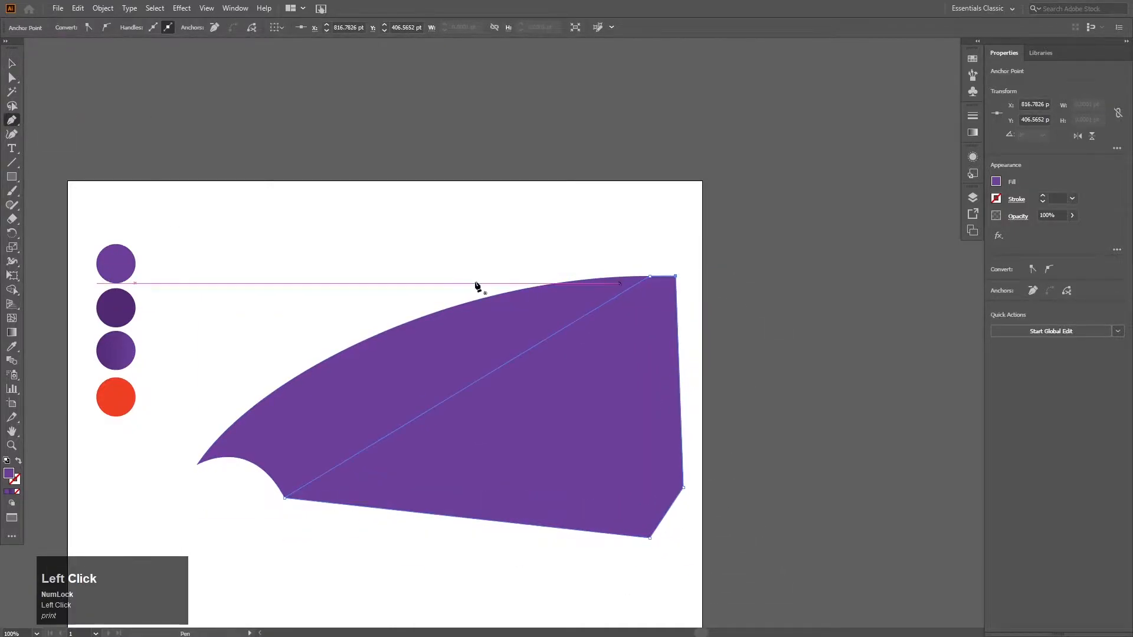
Fill the polygon with the dark purple swatch color and bow its diagonal edge outward to echo the canopy's curve.
click(12, 64)
click(12, 346)
click(116, 307)
key(v)
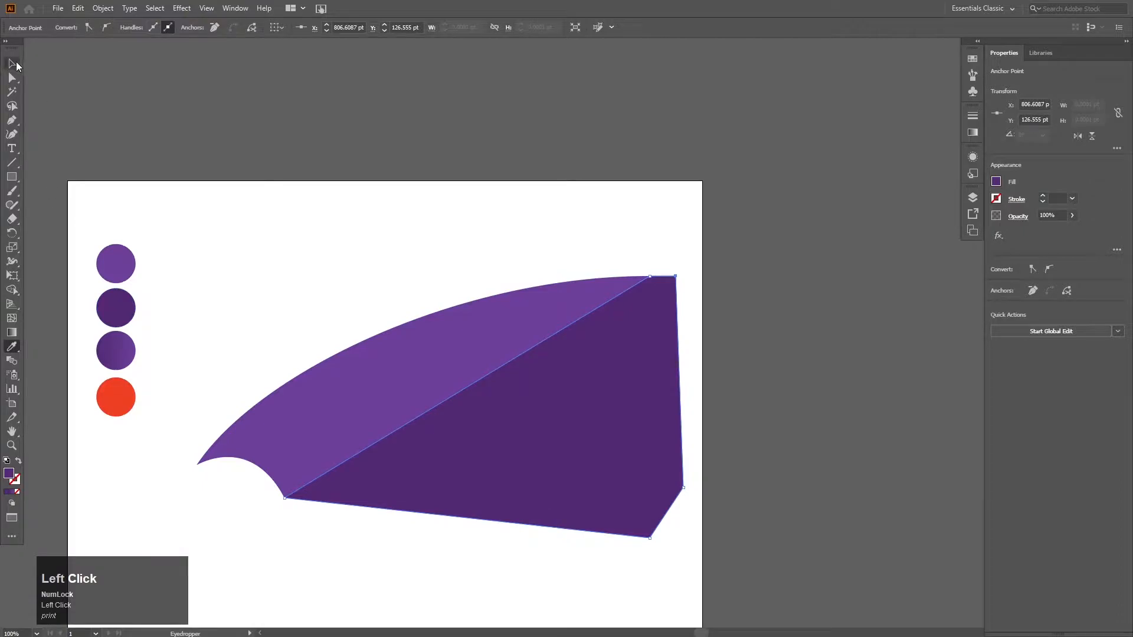
right_click(12, 119)
click(65, 163)
drag(465, 380, 419, 366)
key(v)
Trim the dark polygon's excess outside the canopy half with the Shape Builder.
click(263, 437)
key(shift+m)
alt+click(576, 526)
Duplicate the canopy half, reflect the copy horizontally and align it against the original's straight edge.
click(12, 63)
drag(462, 409, 728, 405)
right_click(727, 407)
mouse_move(826, 325)
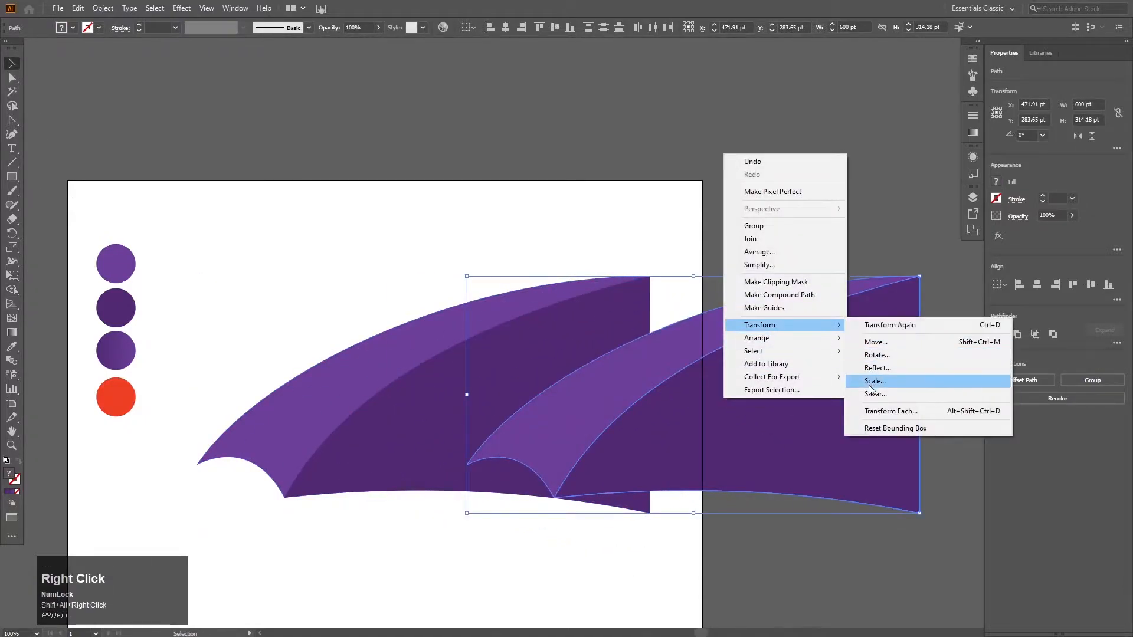
click(874, 381)
click(652, 407)
drag(586, 392, 743, 380)
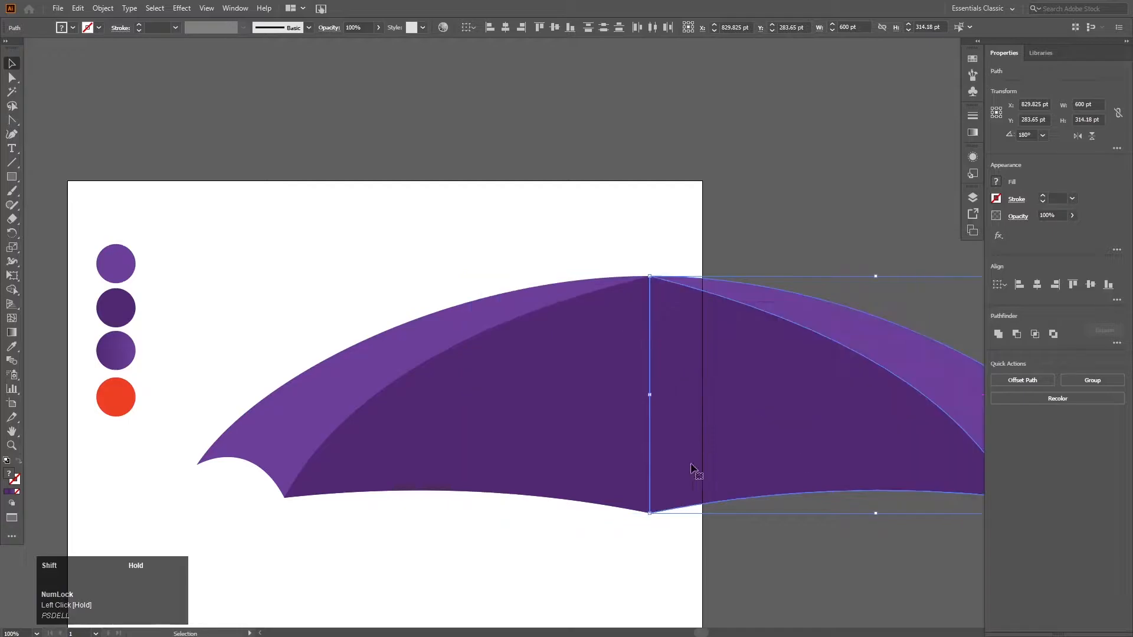
Check the seam between the canopy halves, then scale the whole canopy down to about 534 x 209 pt to fit the artboard.
click(648, 516)
alt+scroll(649, 550, up, 3)
alt+scroll(646, 532, down, 1)
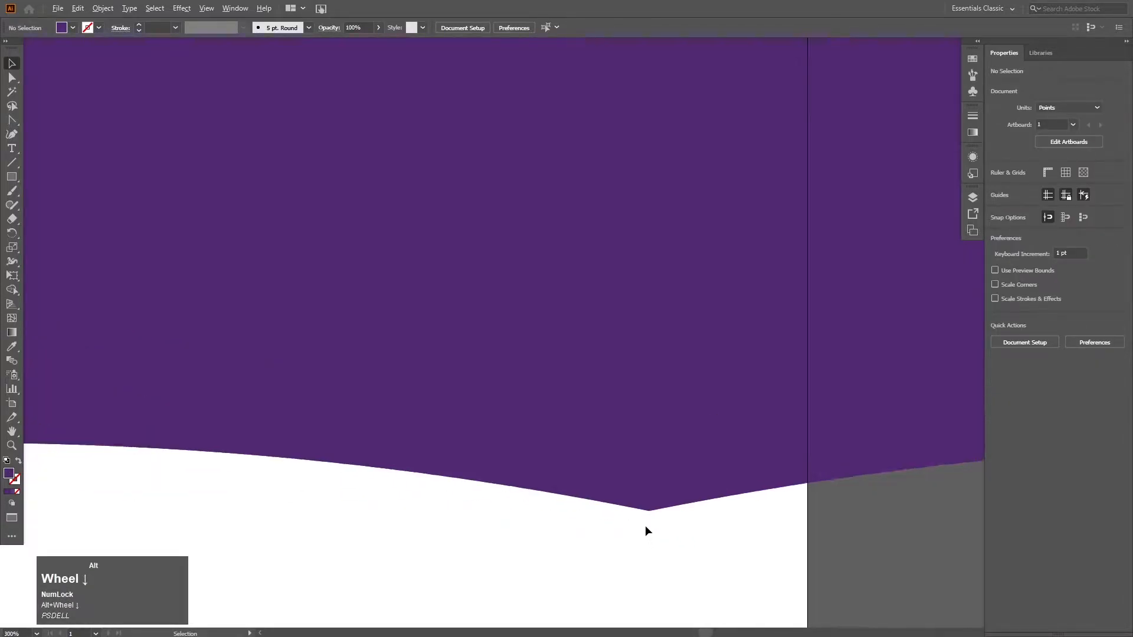
alt+scroll(645, 525, down, 6)
drag(703, 534, 614, 452)
alt+shift+drag(796, 523, 713, 502)
alt+scroll(648, 475, up, 3)
drag(658, 489, 489, 381)
alt+drag(473, 448, 607, 486)
Select all the canopy pieces and group them.
alt+scroll(468, 473, up, 1)
click(571, 491)
alt+scroll(595, 463, down, 1)
drag(429, 282, 686, 426)
drag(680, 415, 678, 419)
right_click(633, 377)
click(653, 449)
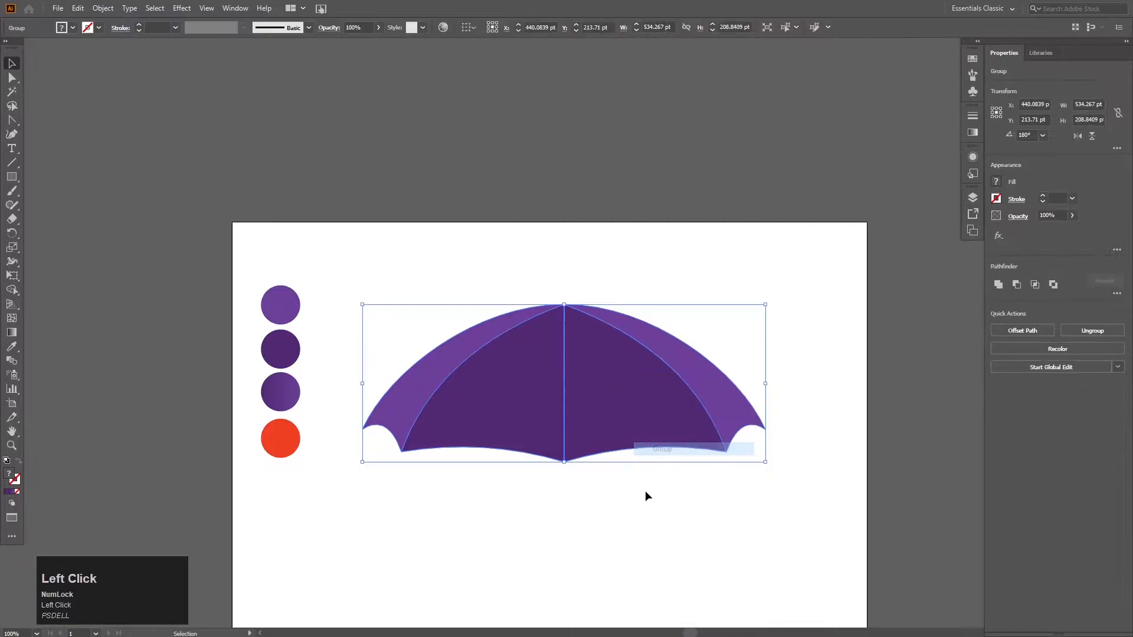
click(646, 491)
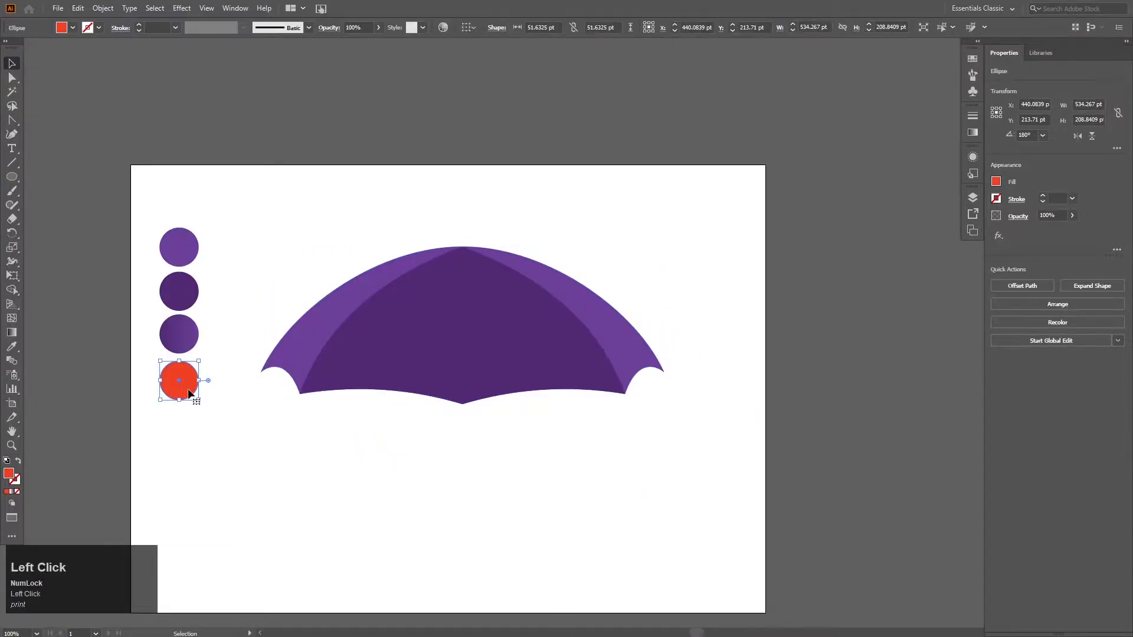
Copy the red swatch circle to the empty area beside the artboard and add a smaller red circle next to it.
alt+drag(190, 392, 529, 424)
alt+scroll(528, 424, up, 2)
drag(529, 420, 636, 338)
alt+scroll(736, 233, down, 2)
drag(637, 334, 679, 319)
alt+scroll(683, 307, up, 2)
Duplicate the circle pair diagonally downward and repeat the copy to form a row of eight pairs.
shift+click(509, 289)
alt+scroll(508, 290, down, 1)
alt+drag(509, 289, 645, 405)
alt+scroll(645, 405, down, 3)
key(ctrl+d)
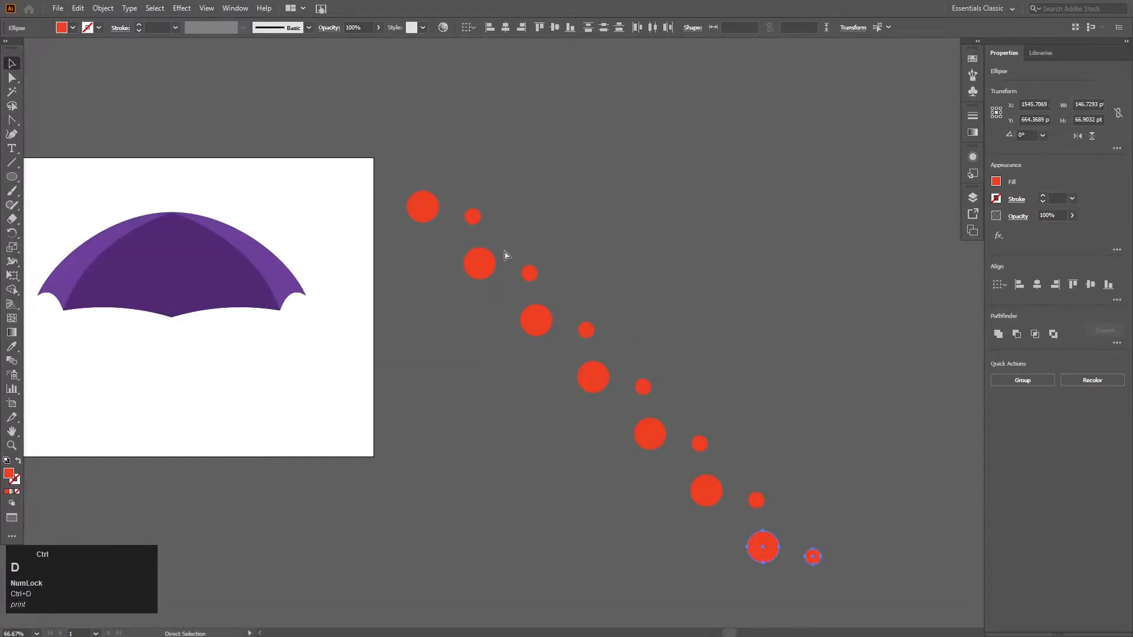
key(ctrl+d)
Duplicate the whole diagonal row up and to the right, repeating the copy until the dot pattern has eleven rows.
alt+scroll(517, 261, down, 1)
drag(599, 279, 546, 283)
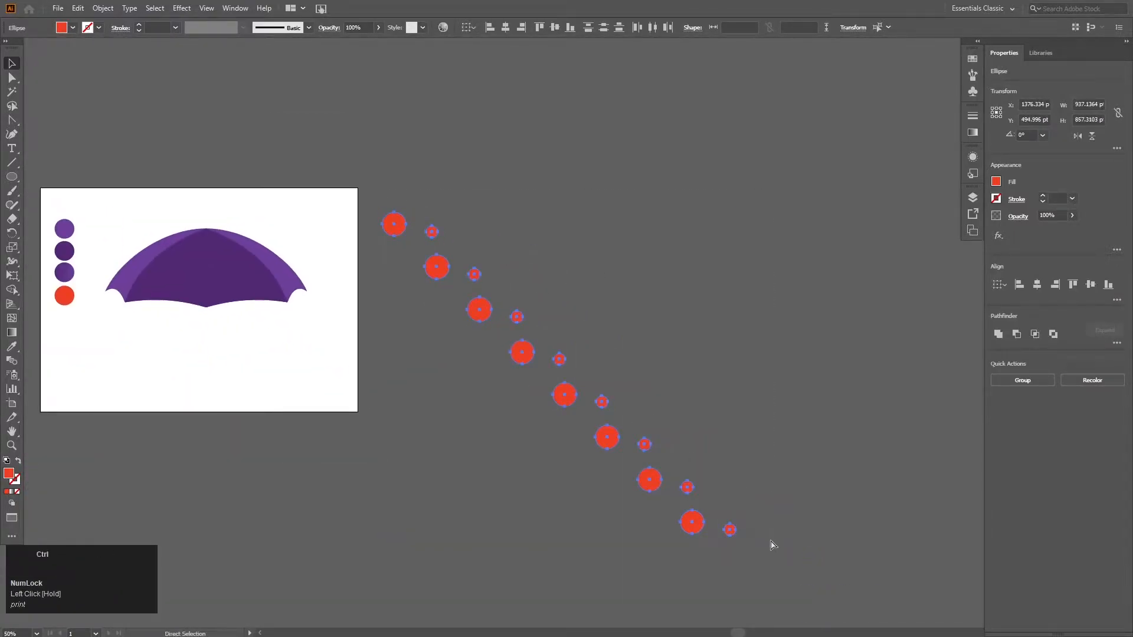
alt+shift+drag(613, 372, 611, 372)
key(ctrl+d)
key(ctrl+d)
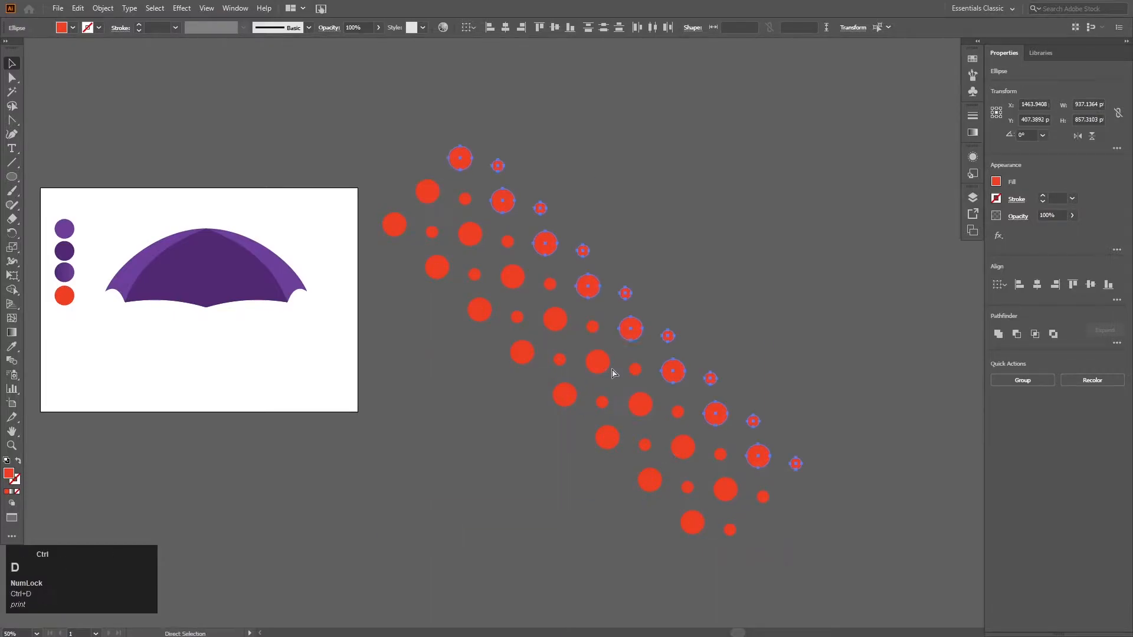
key(ctrl+d)
key(ctrl+d)
key(ctrl+d)
alt+scroll(708, 362, down, 1)
key(ctrl+d)
key(ctrl+d)
key(ctrl+d)
key(ctrl+d)
Paste the letter logo and place it between the artboard and the dot pattern.
click(478, 192)
key(ctrl+v)
alt+scroll(561, 321, up, 2)
drag(568, 311, 509, 436)
alt+scroll(509, 435, up, 1)
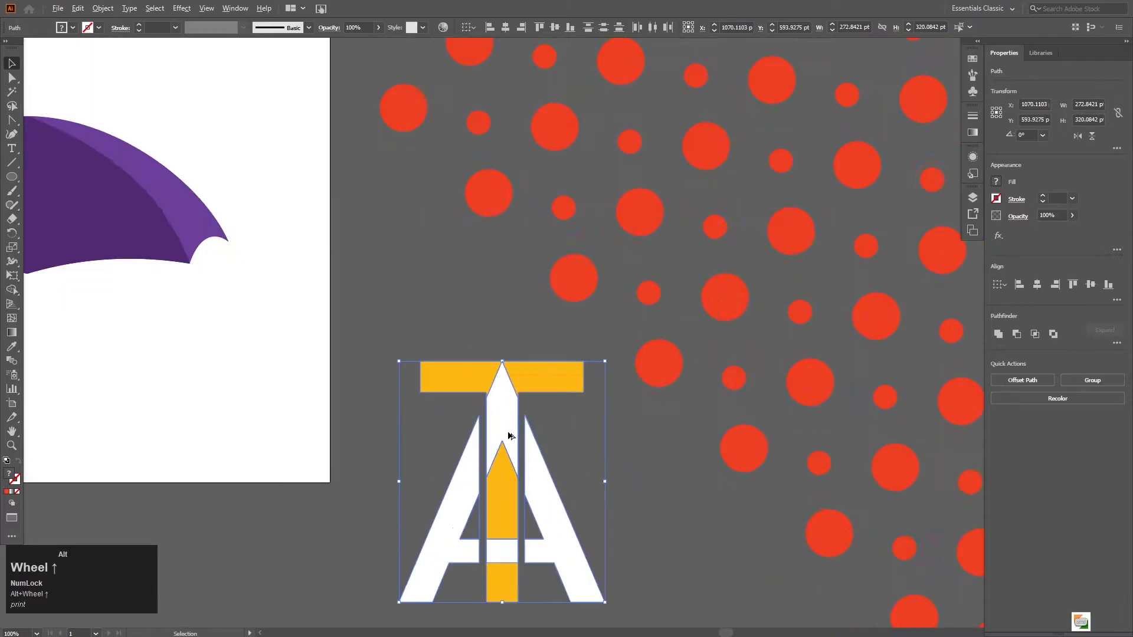
Recolor the logo's orange parts with the dots' red and group the logo.
click(597, 474)
click(555, 381)
click(574, 278)
drag(418, 402, 569, 571)
key(ctrl+g)
Move the logo into the dot pattern and shrink it to roughly the size of a large dot.
alt+scroll(309, 448, down, 2)
drag(432, 489, 630, 348)
alt+scroll(631, 348, up, 2)
alt+shift+drag(680, 418, 614, 365)
drag(593, 321, 522, 385)
Delete one large dot, put the logo in its place and size it to about 91 x 107 pt.
click(612, 287)
key(Delete)
drag(572, 308, 556, 362)
click(456, 452)
alt+scroll(562, 342, up, 2)
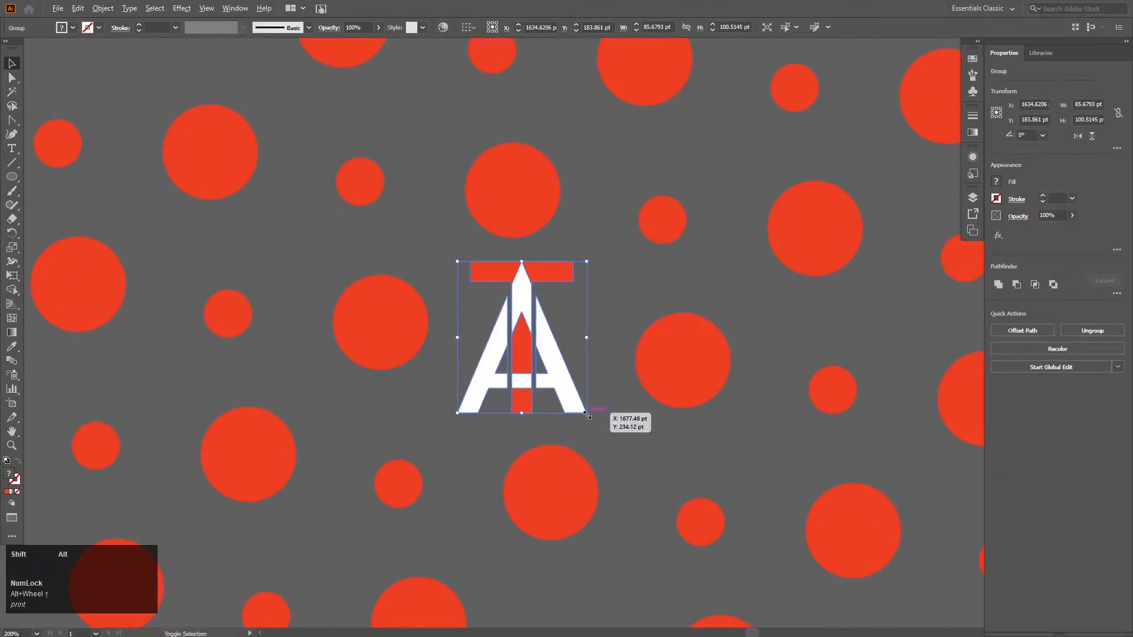
drag(572, 402, 574, 405)
Select the entire dot pattern together with the logo and group them.
alt+scroll(572, 397, down, 5)
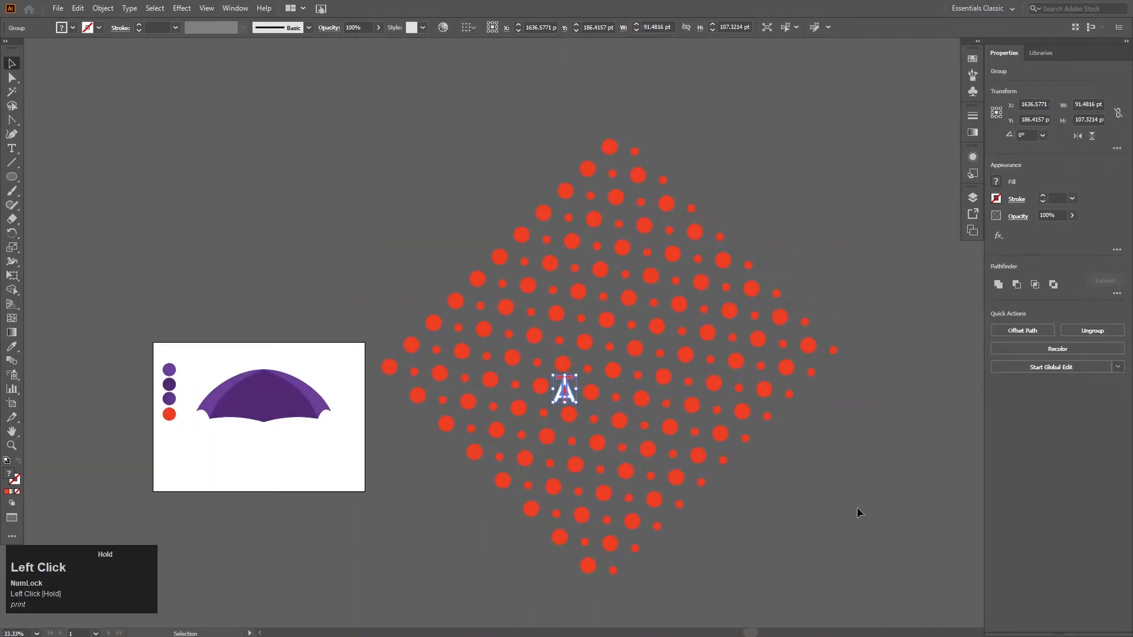
shift+click(678, 503)
right_click(627, 283)
click(655, 369)
Scale the pattern group down to about 772 x 738 pt and position it over the umbrella canopy.
drag(511, 361, 567, 363)
key(ctrl+z)
alt+shift+drag(826, 332, 730, 332)
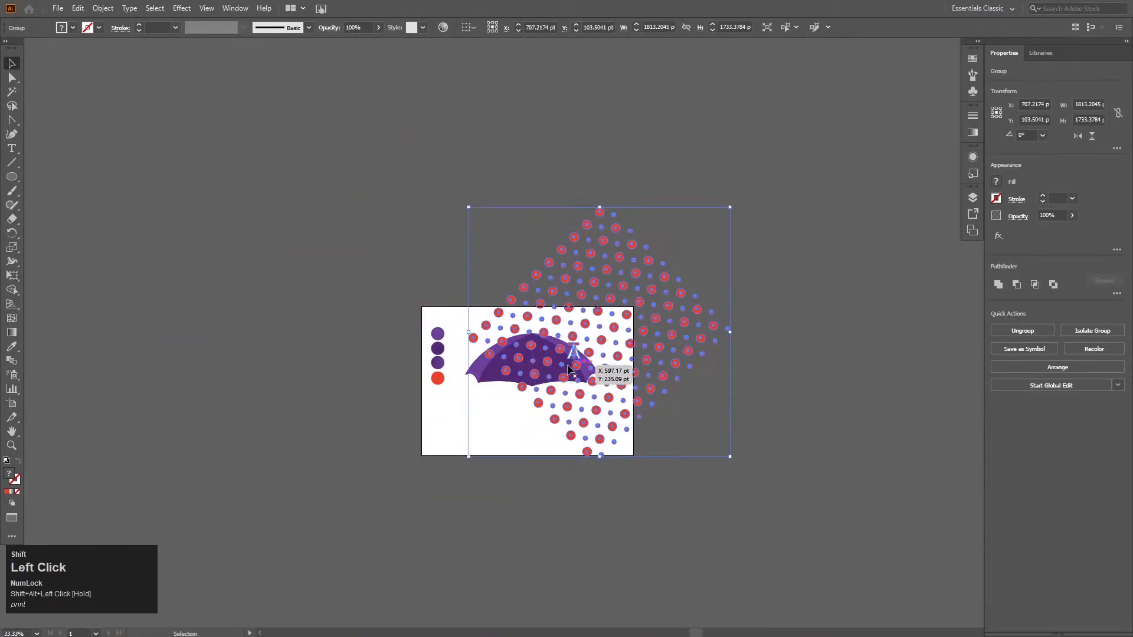
alt+scroll(575, 363, up, 3)
alt+shift+drag(884, 313, 784, 320)
drag(559, 342, 535, 352)
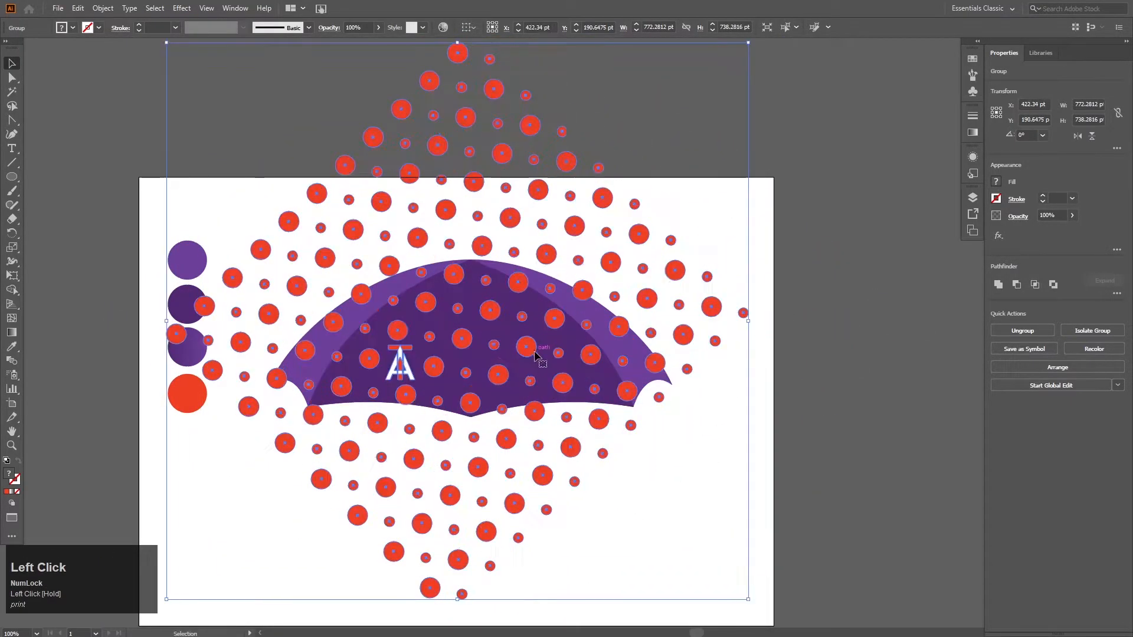
Apply a 3D Rotate effect to the pattern with a 50° rotation around the X axis.
click(182, 8)
mouse_move(248, 76)
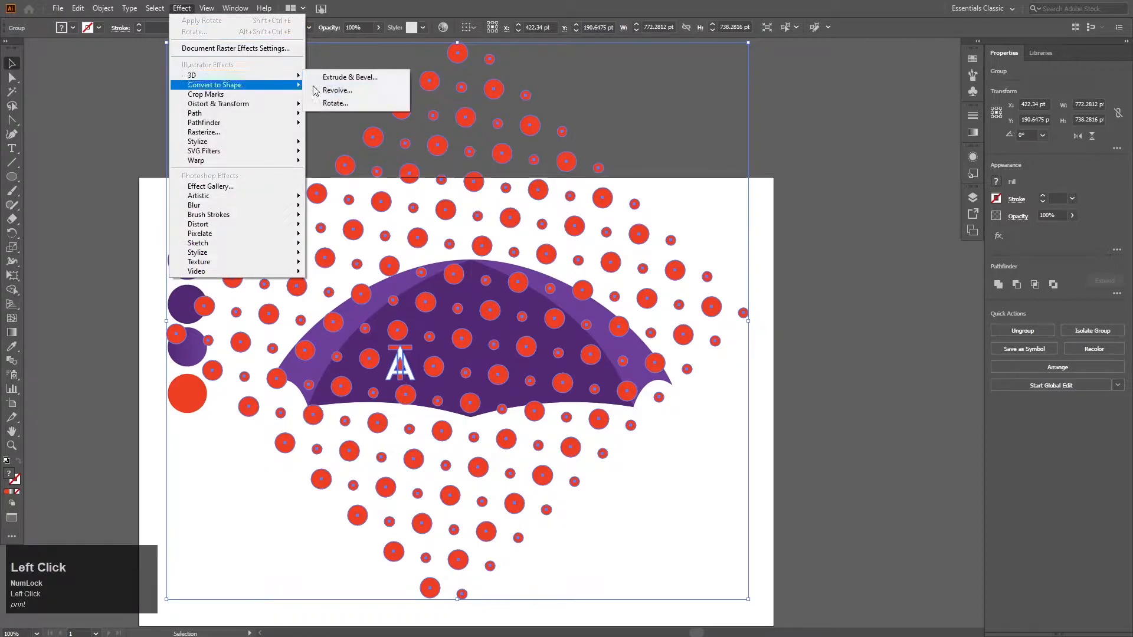
click(378, 104)
drag(919, 152, 862, 125)
text(050)
click(945, 267)
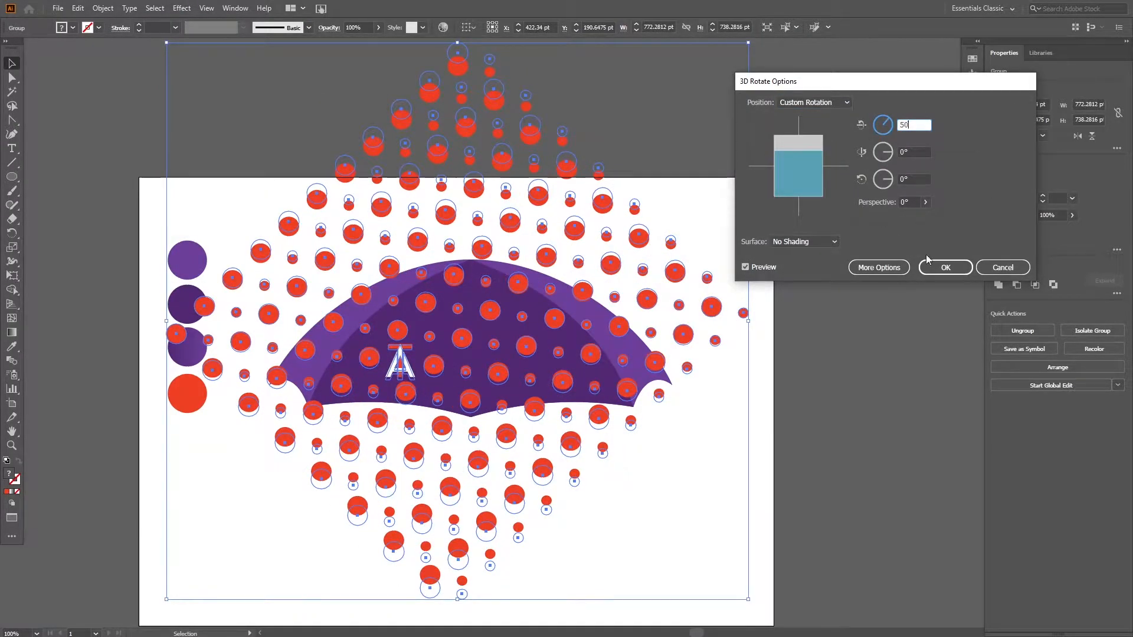
Tilt the pattern by a few degrees, enlarge it to about 825 x 785 pt and reposition it over the canopy.
drag(754, 319, 760, 338)
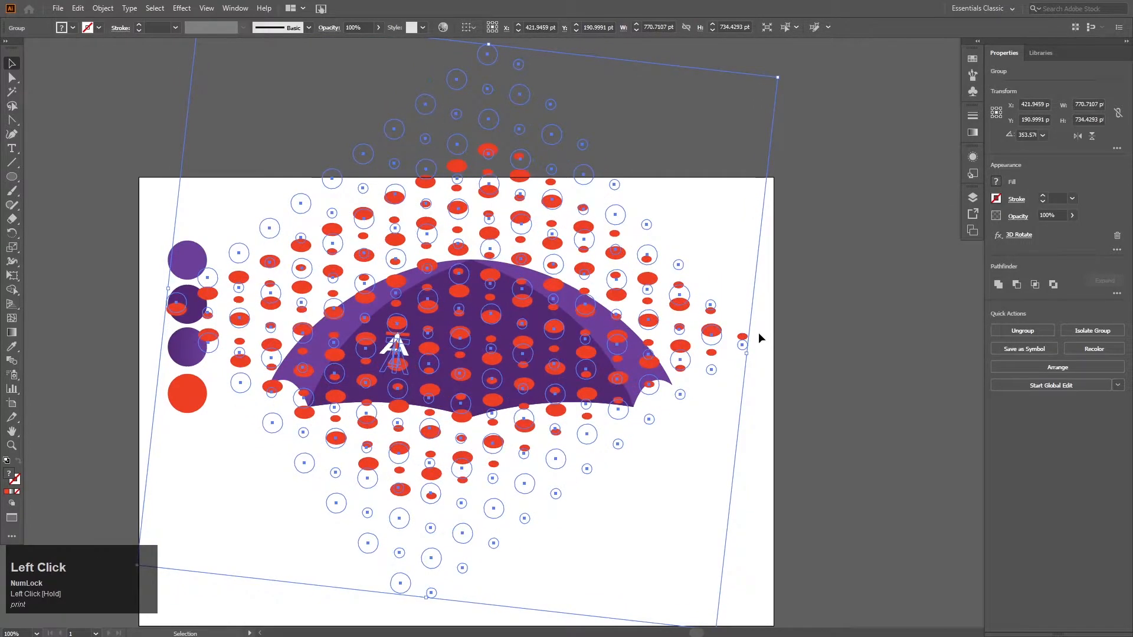
drag(527, 214, 530, 236)
scroll(442, 368, up, 1)
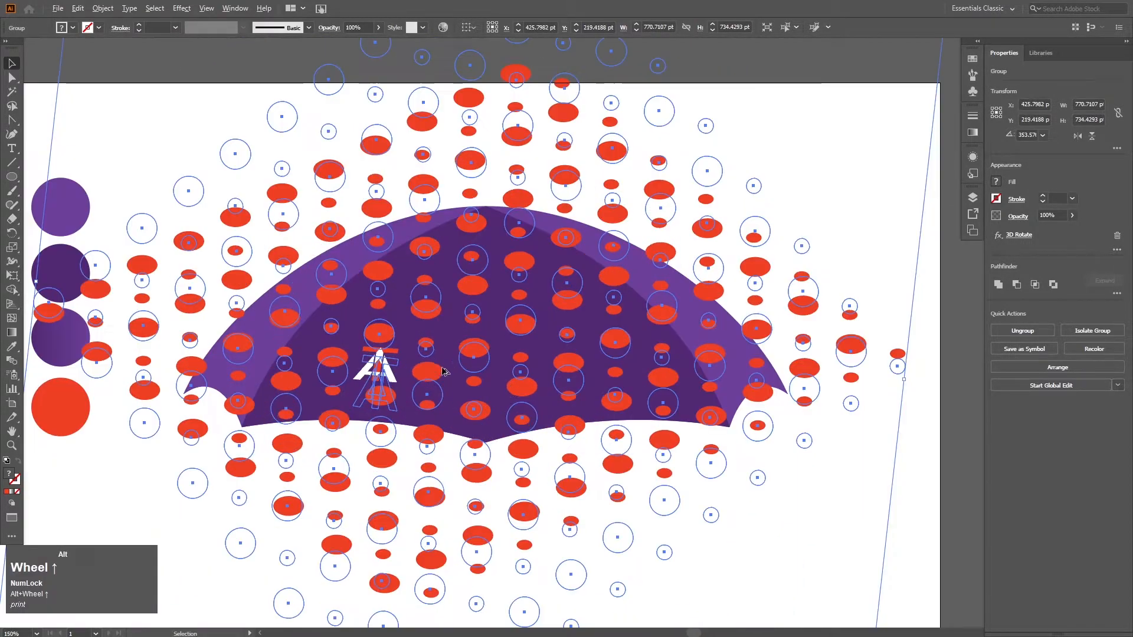
drag(911, 381, 909, 390)
drag(391, 334, 410, 327)
scroll(411, 328, down, 1)
mouse_move(757, 384)
mouse_down()
mouse_move(779, 381)
mouse_move(765, 378)
mouse_up()
drag(463, 307, 466, 307)
Expand the appearance of the 3D-rotated pattern and ungroup the result.
right_click(466, 307)
click(103, 9)
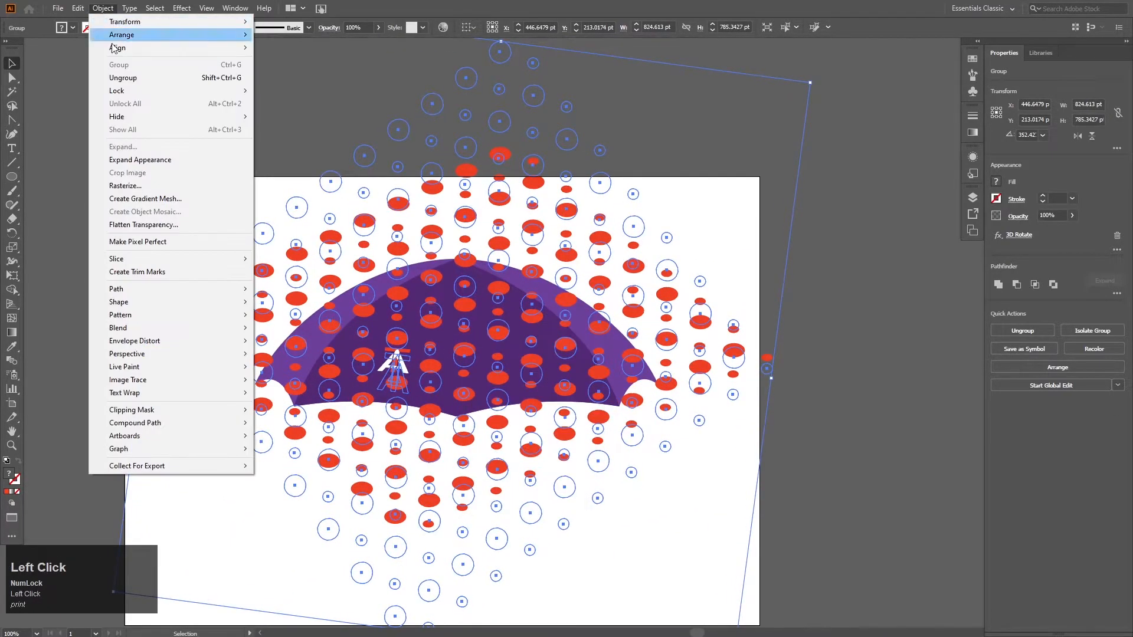
click(124, 148)
right_click(471, 220)
click(502, 317)
click(752, 358)
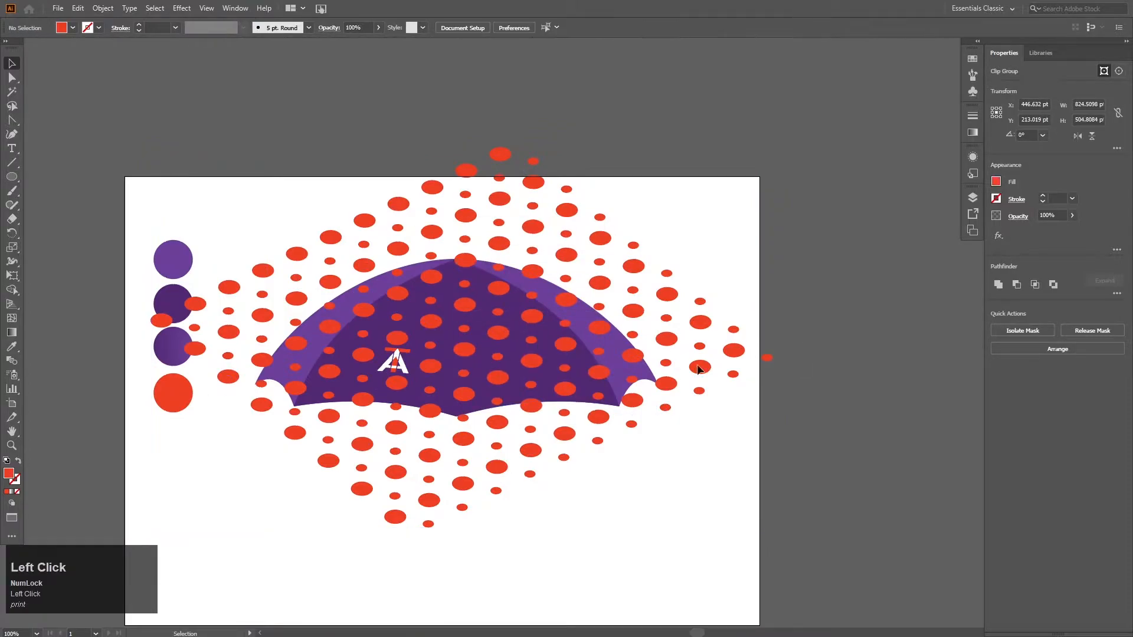
Release the clipping mask on the expanded dot pattern.
scroll(756, 342, down, 1)
click(418, 191)
drag(749, 465, 749, 465)
click(829, 310)
drag(741, 344, 770, 375)
key(ctrl+z)
right_click(698, 321)
click(754, 419)
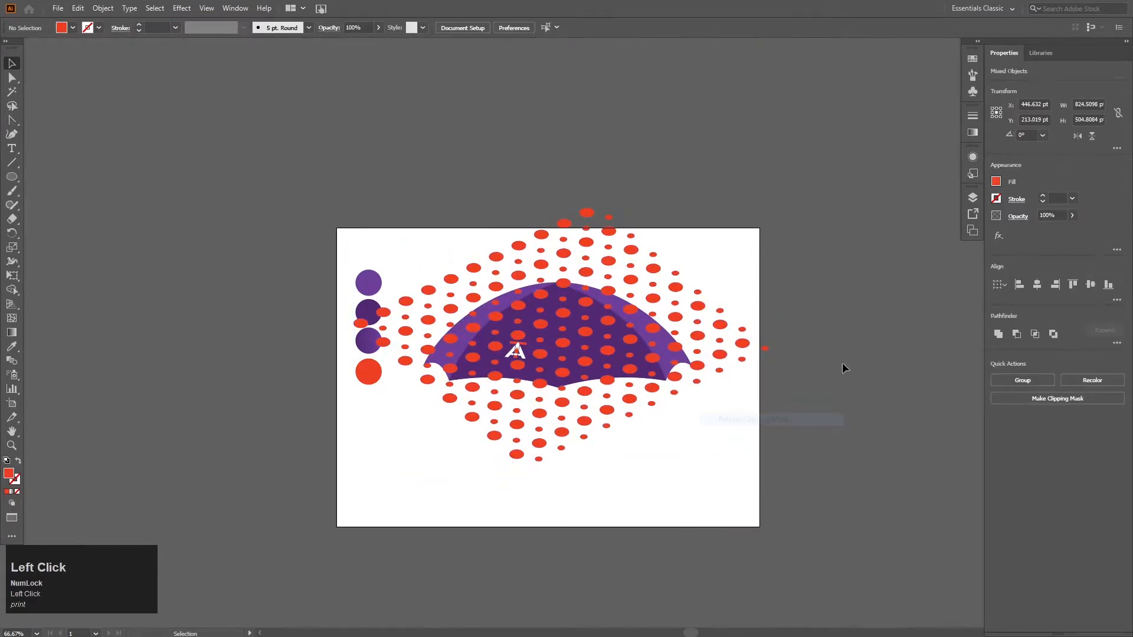
click(812, 393)
Select the canopy and pattern together and remove the dot parts overhanging the canopy's top and right edges with the Shape Builder.
click(704, 434)
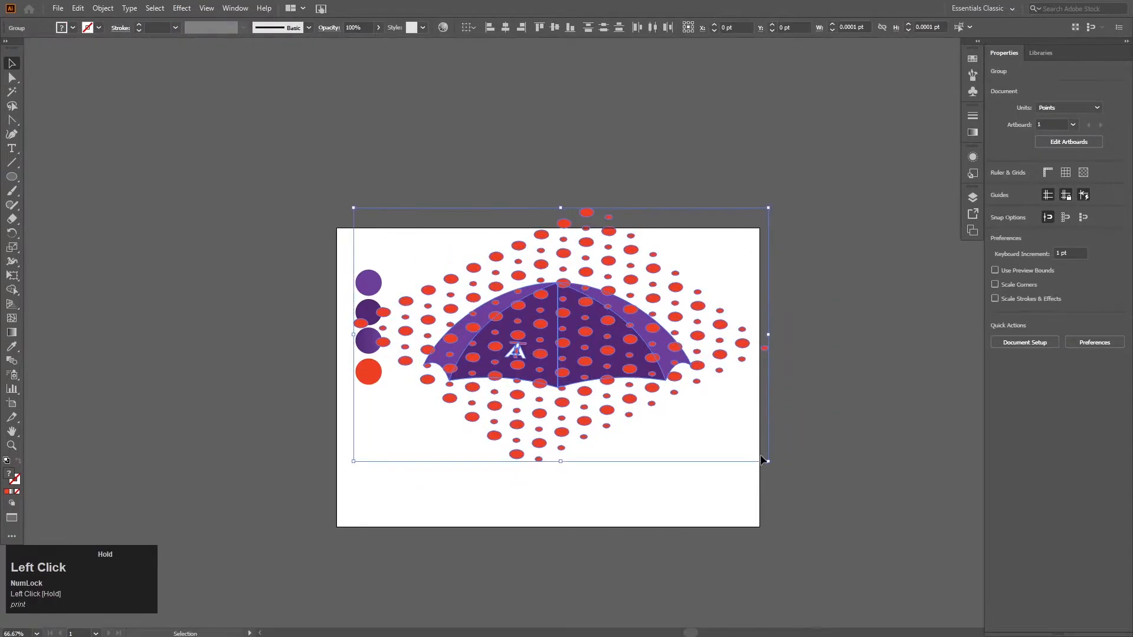
scroll(531, 333, up, 2)
click(12, 288)
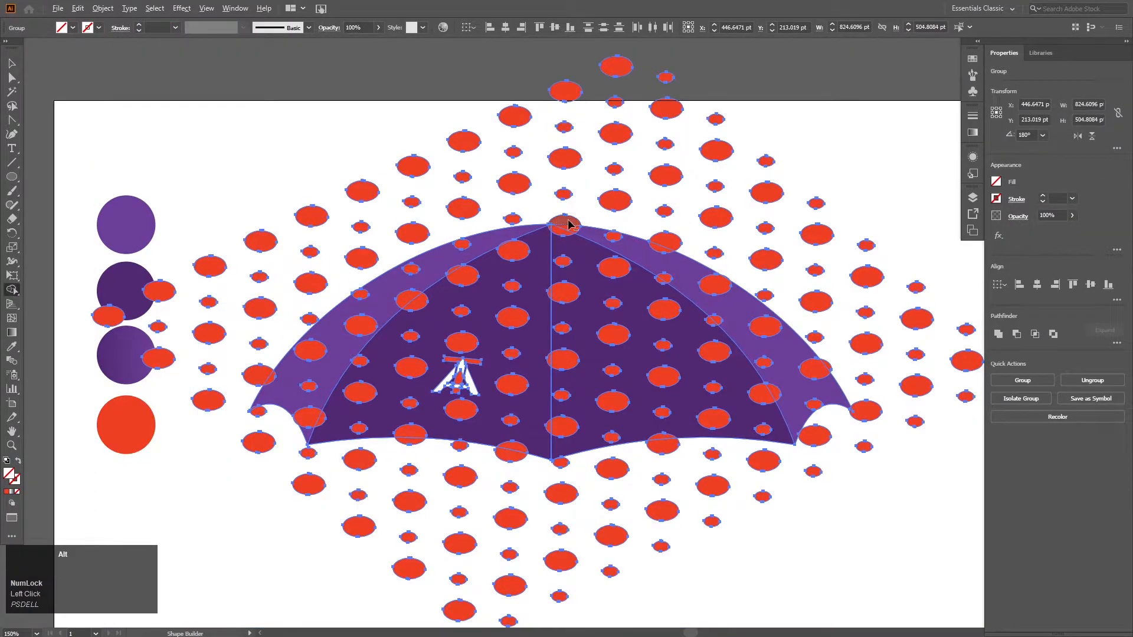
scroll(668, 238, up, 2)
alt+click(665, 236)
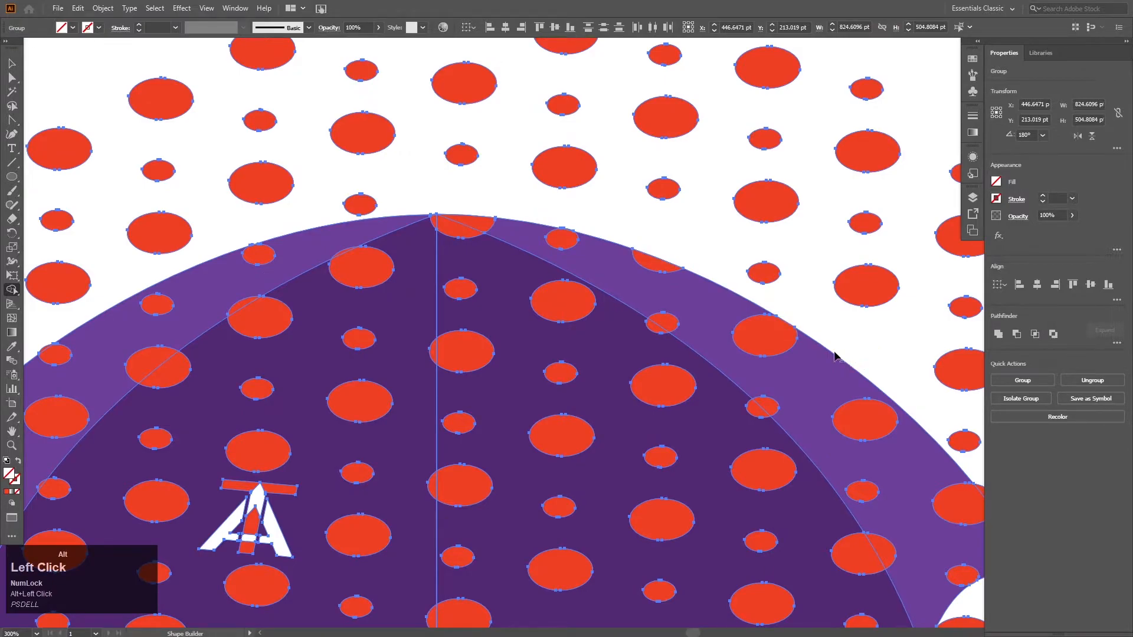
scroll(849, 365, down, 1)
drag(930, 421, 695, 294)
Remove the dot parts that overhang the canopy's bottom and left edges with the Shape Builder.
drag(486, 440, 420, 464)
scroll(278, 463, up, 2)
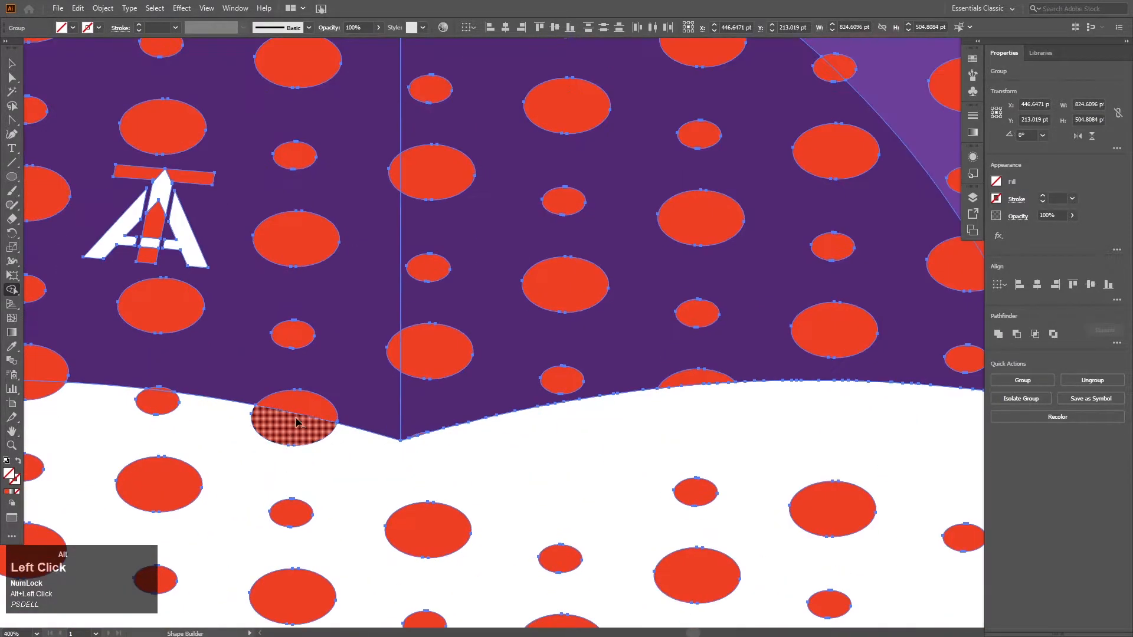
drag(295, 422, 157, 404)
drag(157, 404, 594, 406)
alt+click(56, 314)
drag(55, 314, 256, 407)
drag(242, 319, 392, 160)
drag(392, 160, 231, 435)
drag(377, 291, 513, 207)
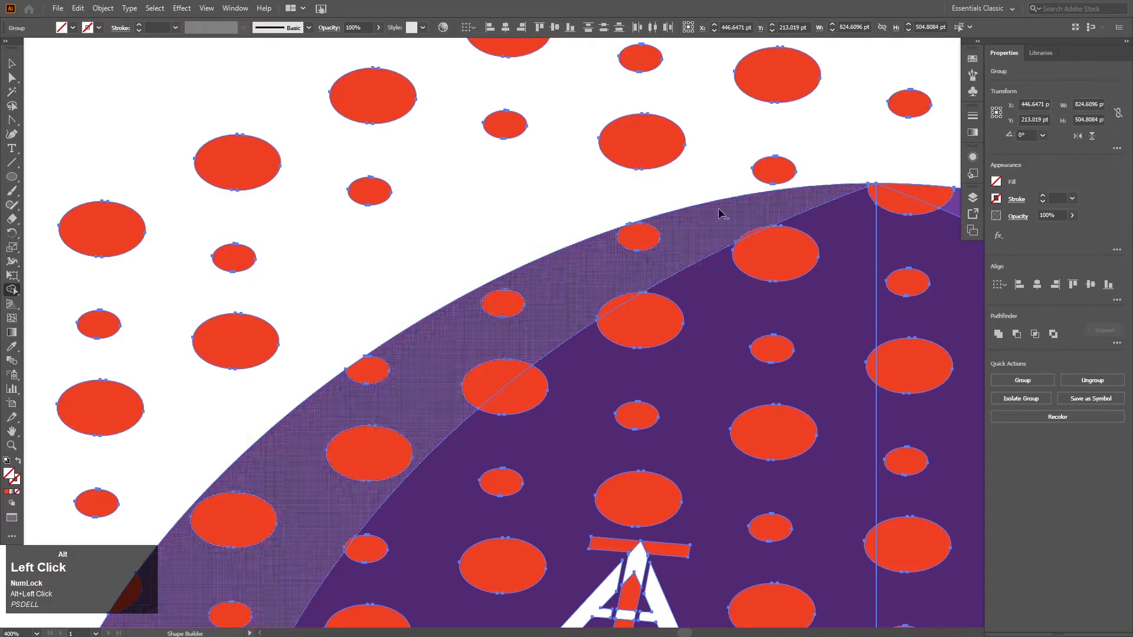
Cut away the remaining dot parts that overhang the canopy's upper edge with the Shape Builder.
scroll(699, 181, up, 3)
alt+click(555, 101)
alt+click(910, 152)
scroll(529, 263, down, 6)
mouse_move(346, 111)
mouse_down()
mouse_move(657, 211)
mouse_move(711, 266)
mouse_up()
Select the trimmed dot pattern and ungroup it into separate pieces.
key(v)
click(501, 157)
click(660, 292)
key(ctrl+shift+g)
Delete the loose red dots outside the canopy, above it and to its right.
click(531, 162)
drag(345, 121, 673, 259)
key(Delete)
drag(436, 157, 784, 330)
key(Delete)
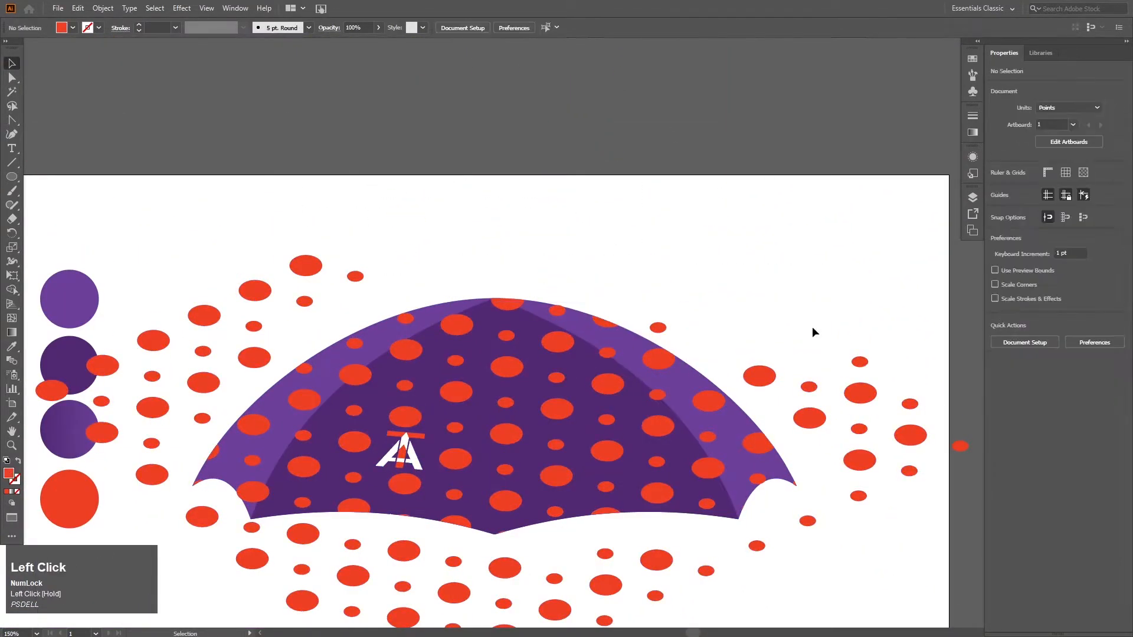
drag(935, 348, 797, 522)
key(Delete)
click(766, 383)
key(Delete)
key(Delete)
Delete the loose dots below and left of the canopy, along with the red color sample circle.
drag(364, 581, 341, 331)
key(Delete)
click(298, 321)
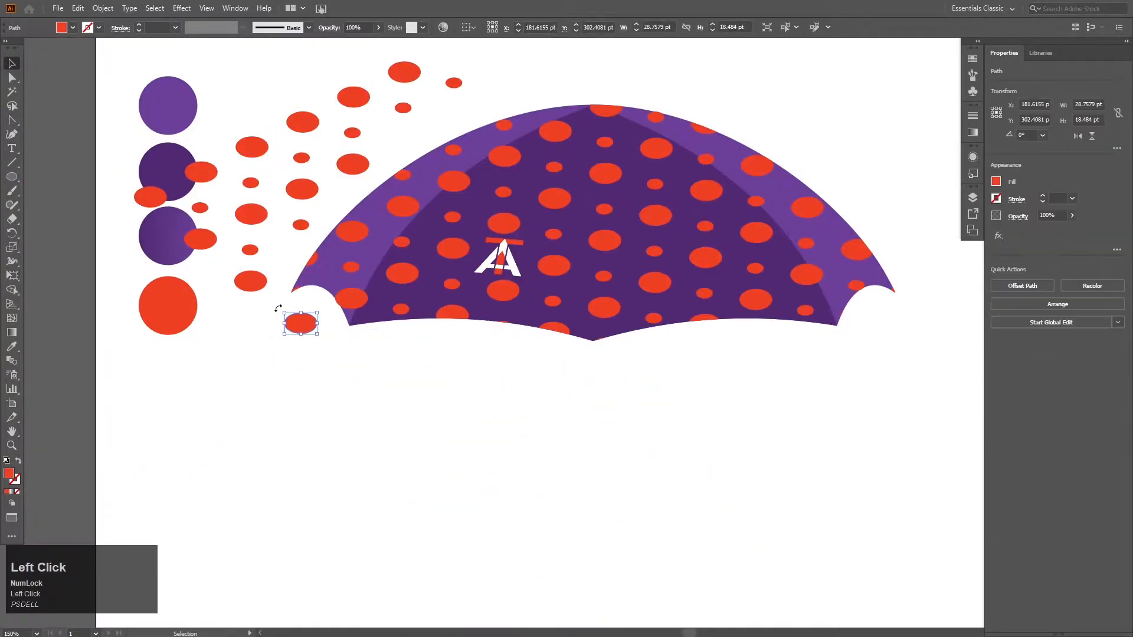
key(Delete)
click(183, 304)
shift+click(250, 281)
key(Delete)
drag(225, 93, 348, 255)
key(Delete)
drag(348, 48, 455, 106)
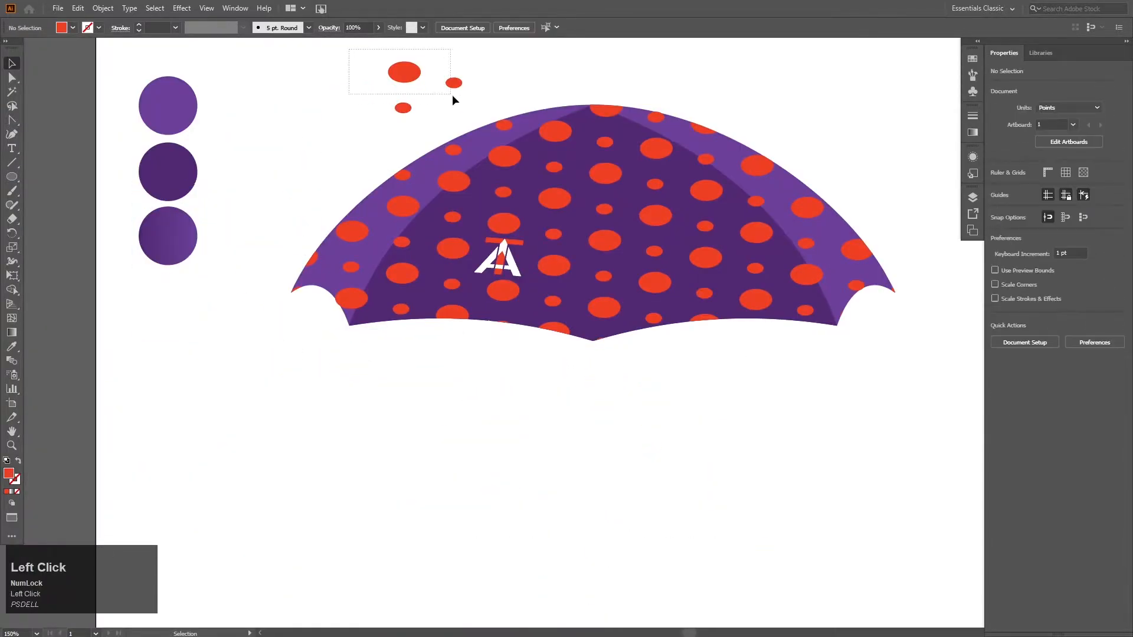
key(Delete)
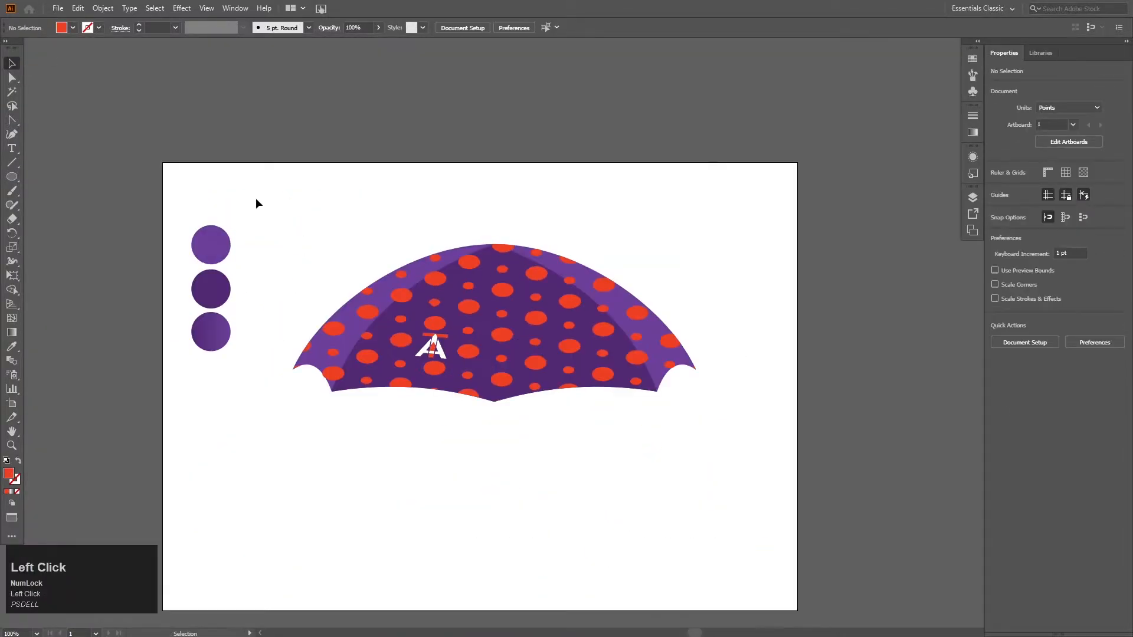
Delete the large dot crossing the canopy's lower-left corner point and the partial dot at its peak.
scroll(593, 423, up, 1)
drag(256, 198, 630, 446)
click(408, 391)
scroll(389, 395, up, 2)
click(236, 354)
key(Delete)
drag(543, 511, 430, 623)
click(617, 88)
key(Delete)
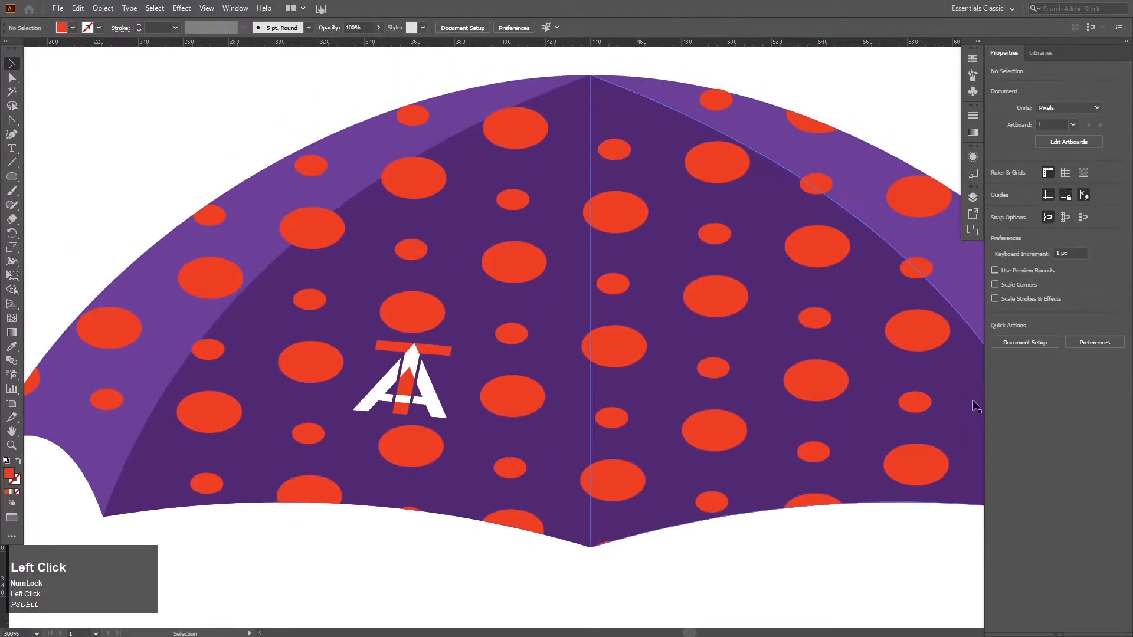
Delete the large dot and the small dot below it beside the canopy's lower-right corner point.
drag(973, 406, 791, 405)
click(845, 419)
key(Delete)
click(834, 487)
key(Delete)
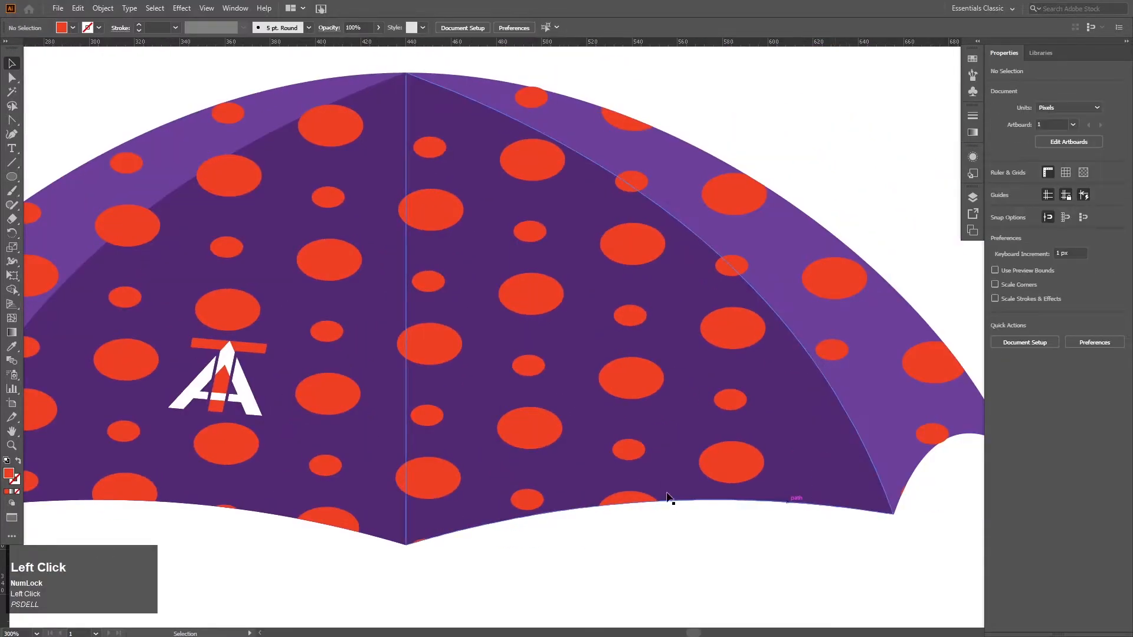
Draw a tall, narrow ellipse about 9 px wide and 113 px high in the empty area below the canopy.
space+drag(227, 472, 435, 367)
click(11, 177)
scroll(203, 295, down, 1)
drag(311, 403, 331, 302)
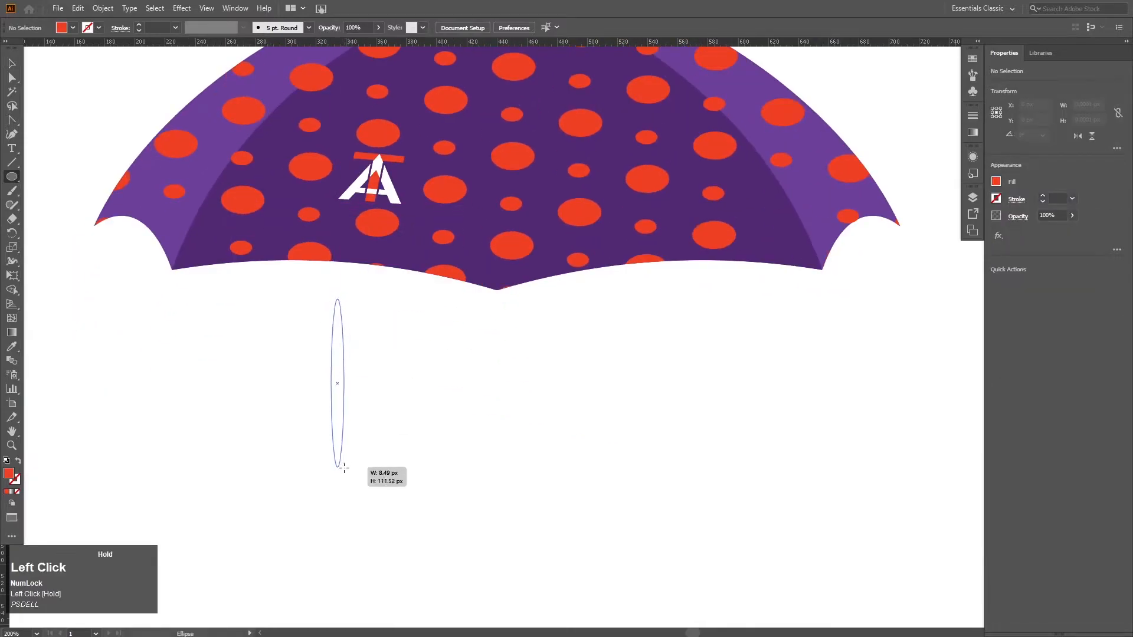
drag(347, 437, 347, 437)
scroll(338, 347, up, 1)
Fill the ellipse with a radial gradient, reverse it to a black center, and shift its midpoint and black stop.
click(971, 134)
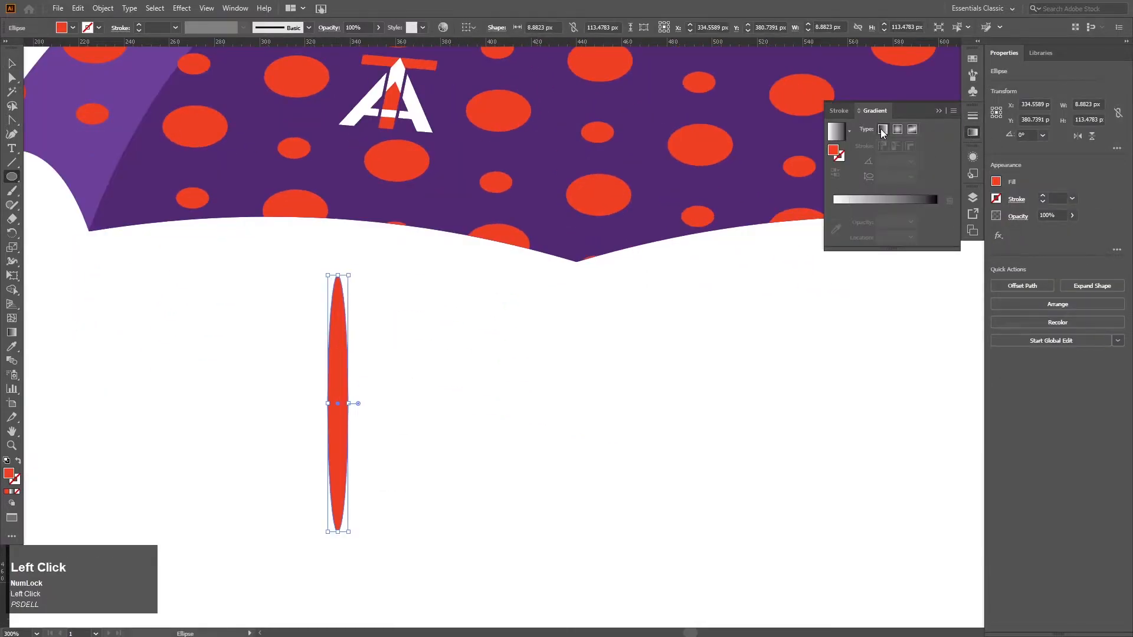
click(837, 133)
click(897, 129)
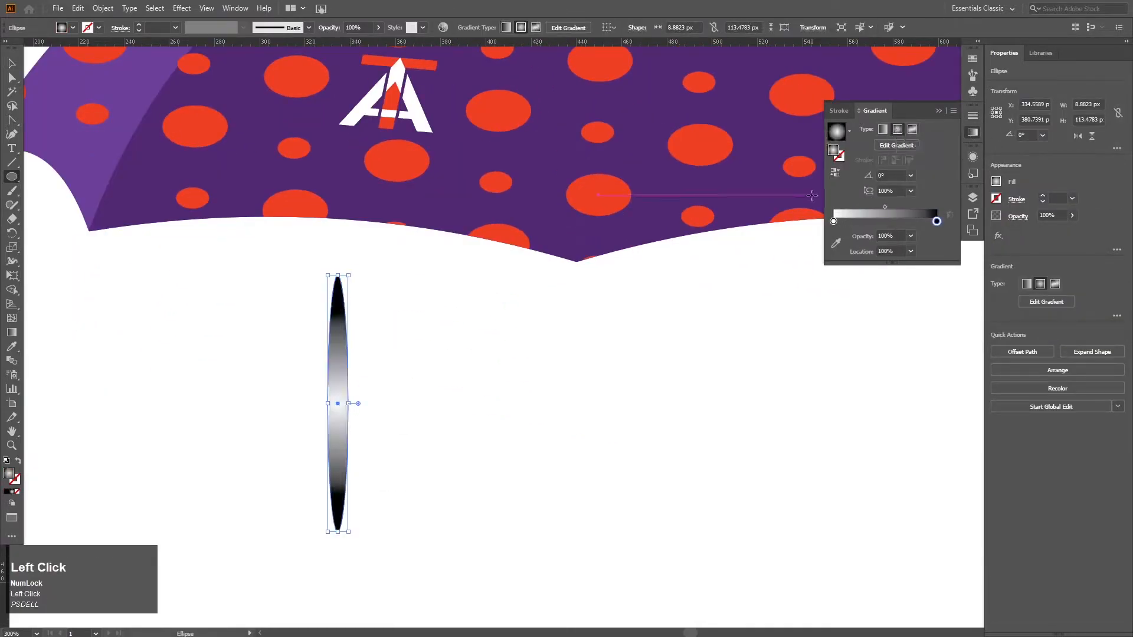
click(835, 173)
drag(884, 207, 847, 225)
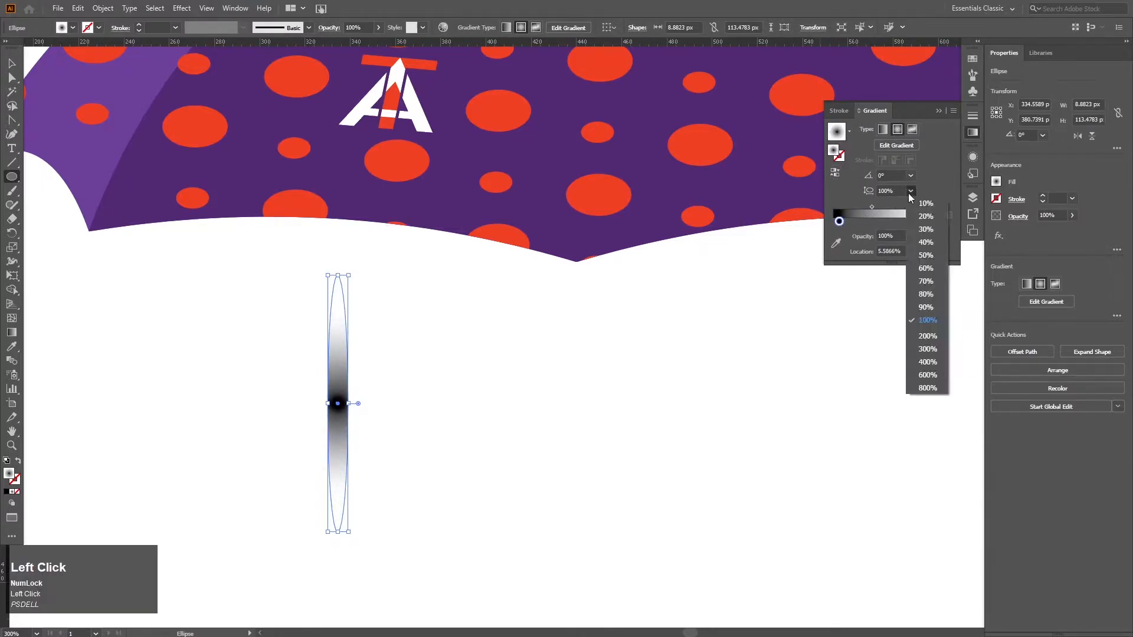
Set the ellipse gradient's aspect ratio to 11% and its angle to 89°, with the black stop at about 2.8%.
click(928, 233)
click(911, 176)
click(920, 249)
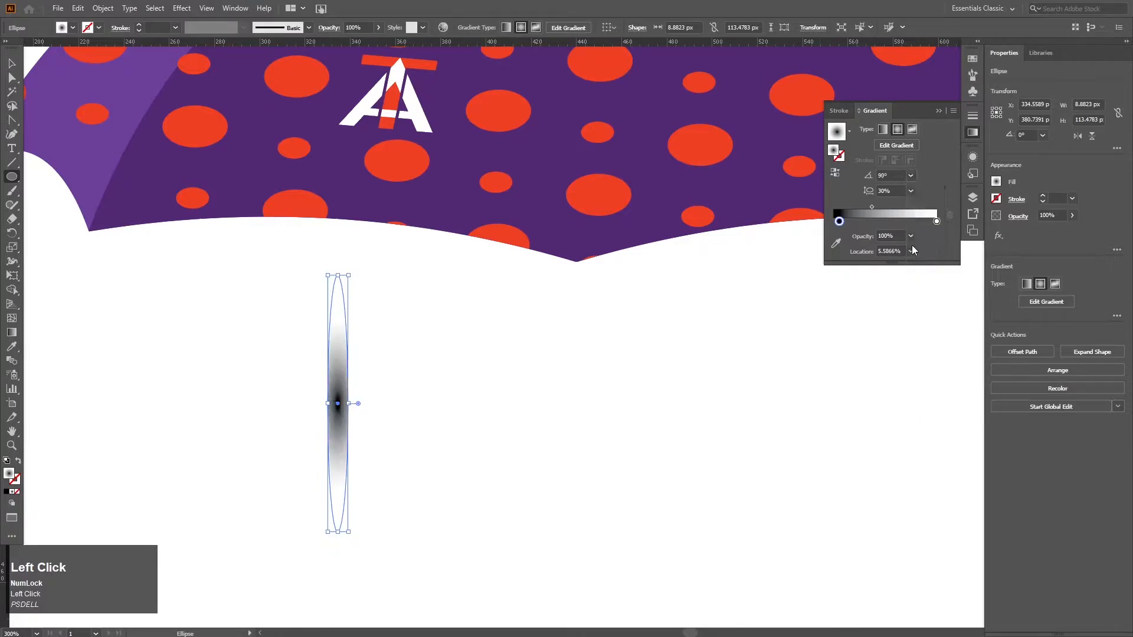
scroll(894, 176, down, 2)
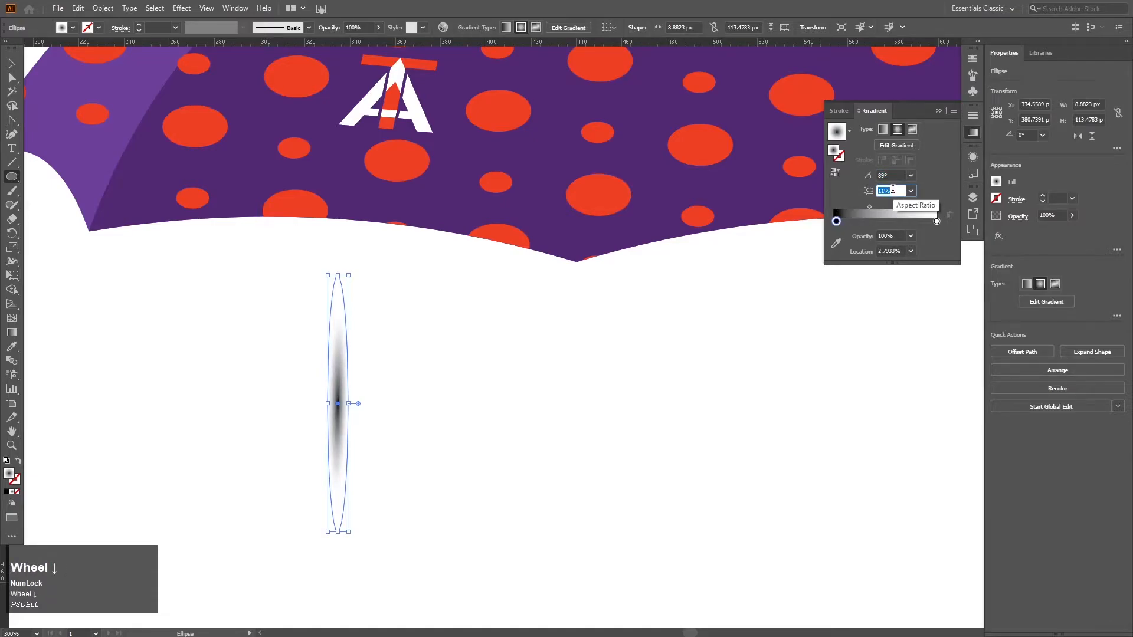
Set the gradient ellipse's blending mode to Multiply.
click(235, 7)
click(298, 552)
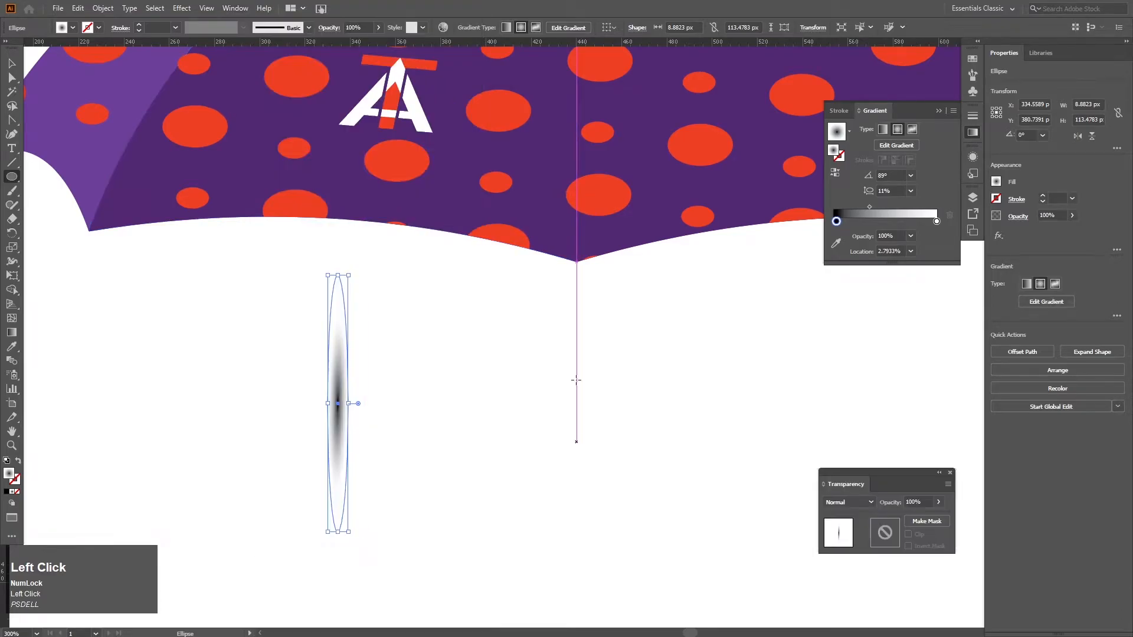
click(869, 503)
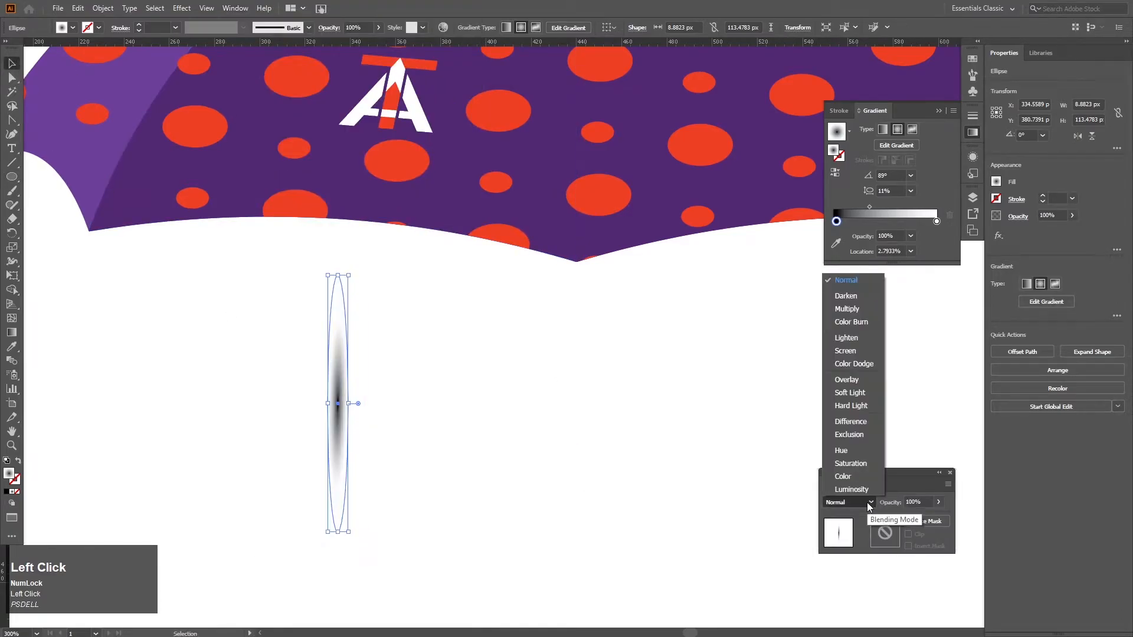
click(844, 309)
Place a copy of the gradient ellipse to its right and narrow it to about 7.7 px wide.
drag(340, 394, 435, 405)
scroll(442, 405, up, 3)
scroll(310, 162, down, 1)
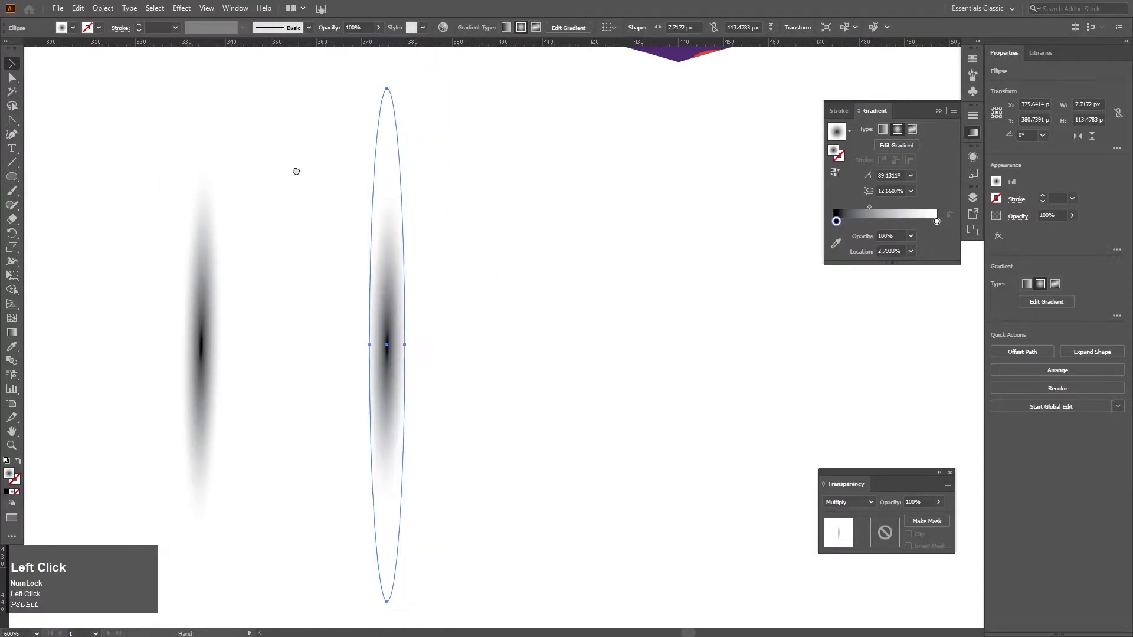
drag(285, 157, 328, 190)
Expand the narrowed ellipse copy.
click(103, 8)
click(118, 147)
click(613, 400)
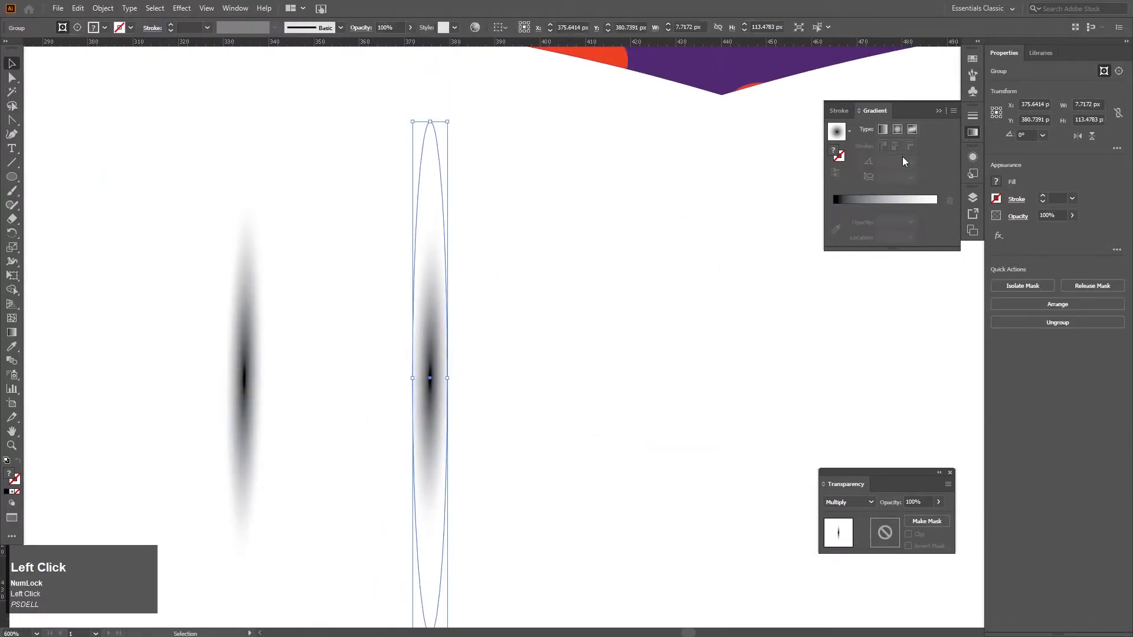
Create a new art brush from the expanded ellipse, with the colorization method set to Tints.
click(972, 75)
drag(434, 379, 899, 297)
click(524, 358)
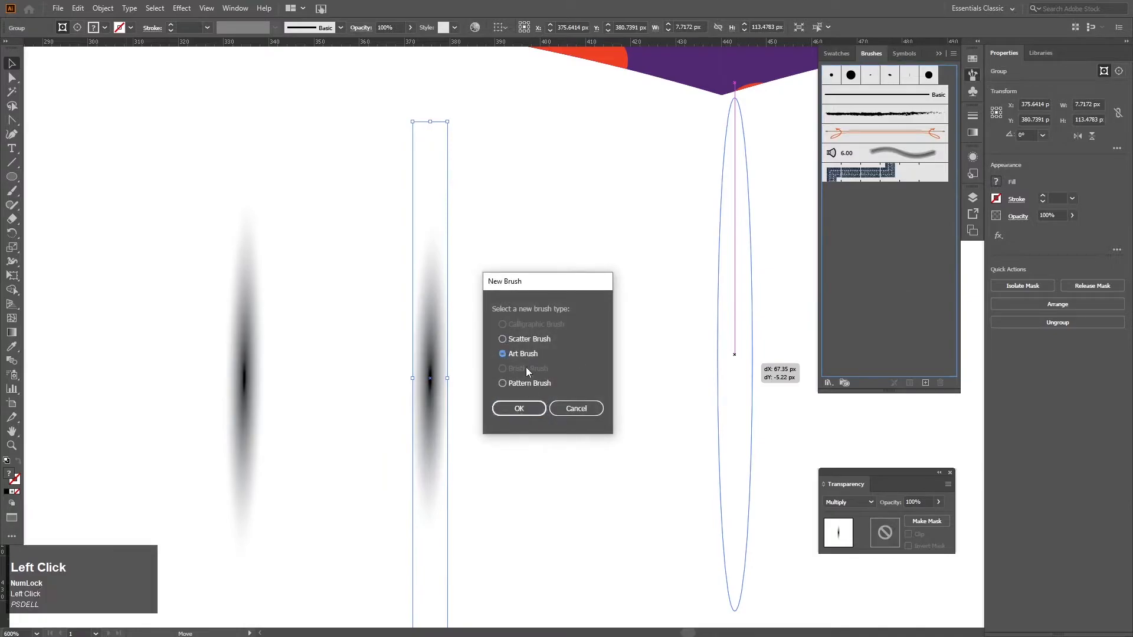
click(519, 407)
click(615, 362)
click(609, 388)
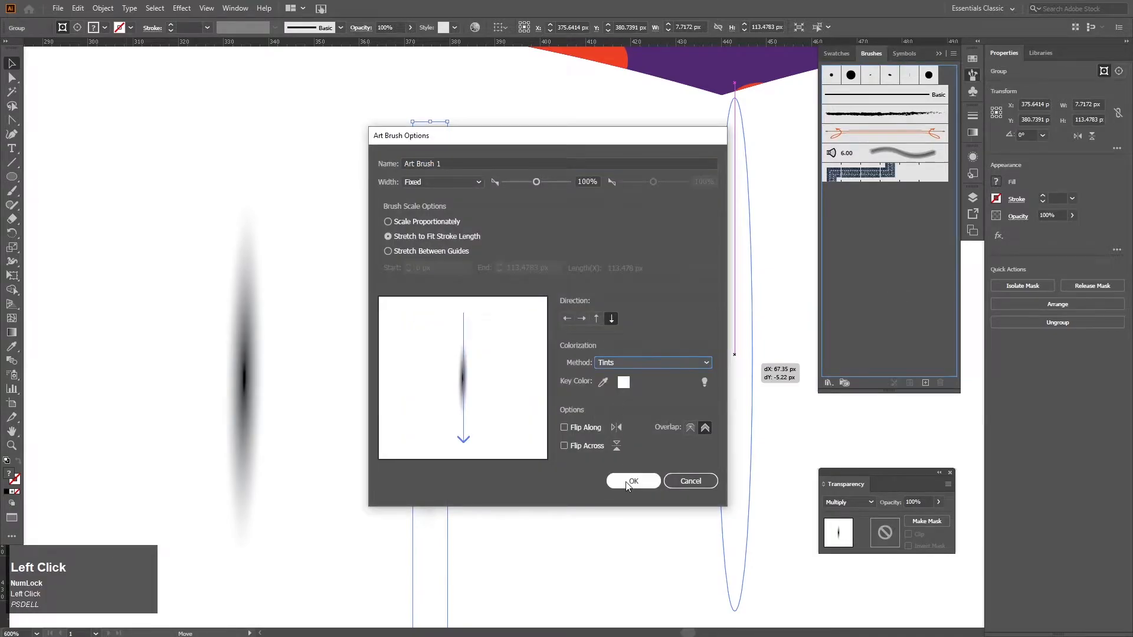
click(631, 481)
Draw a curved path from near the canopy's lower-left corner point into the dark panel, with a stroke and no fill.
scroll(628, 485, down, 4)
scroll(342, 360, up, 4)
right_click(12, 119)
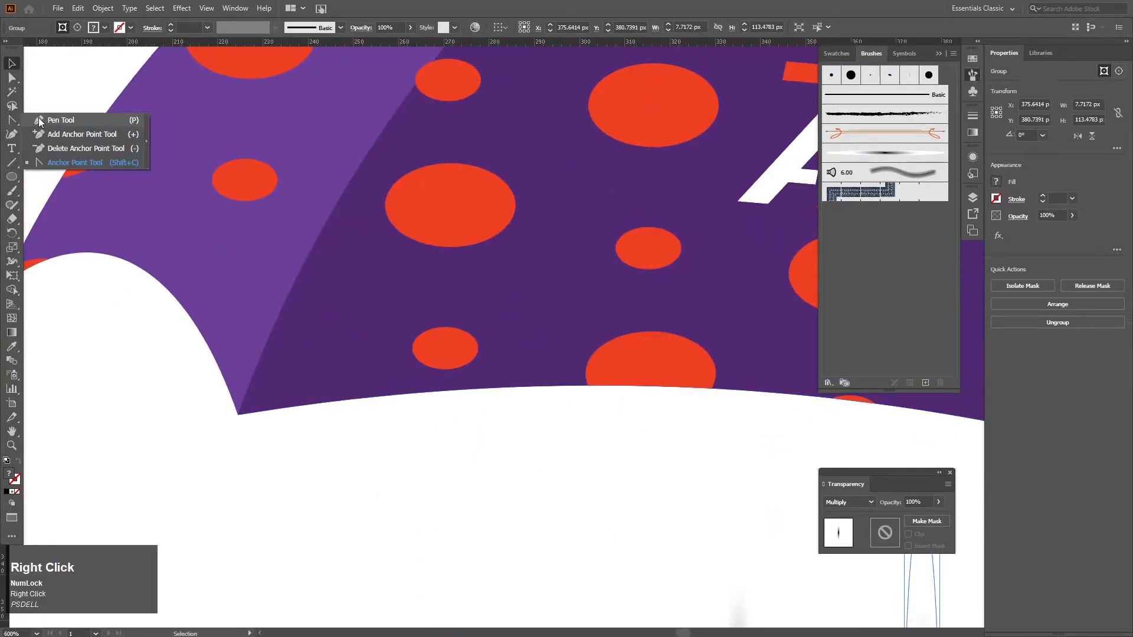
click(39, 119)
scroll(202, 381, up, 1)
click(289, 391)
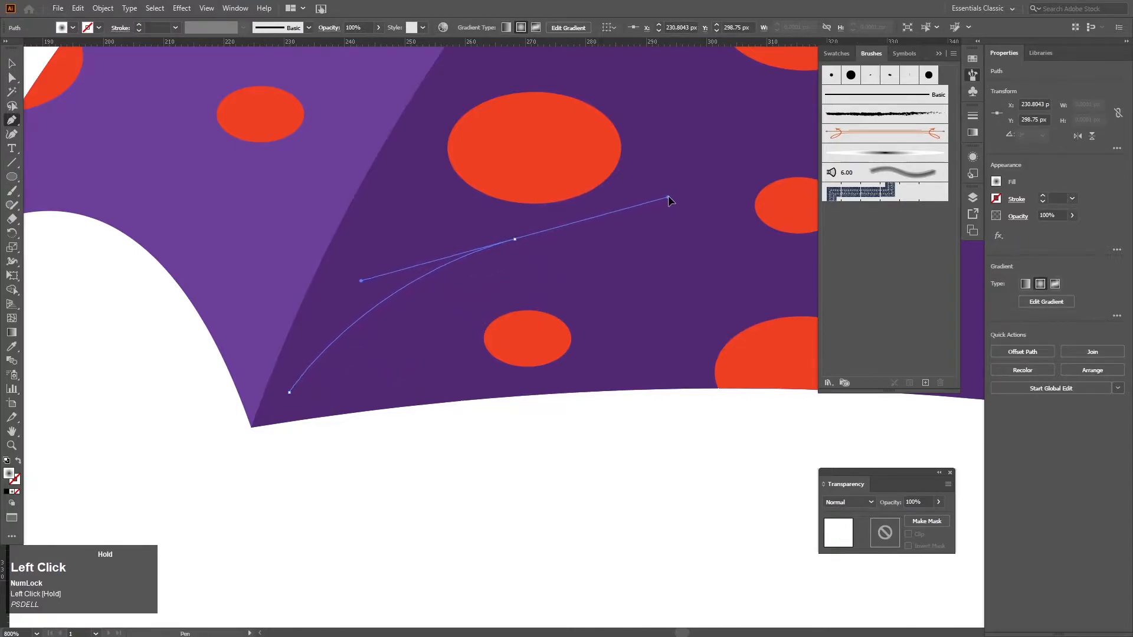
drag(667, 198, 679, 191)
key(shift+x)
click(12, 63)
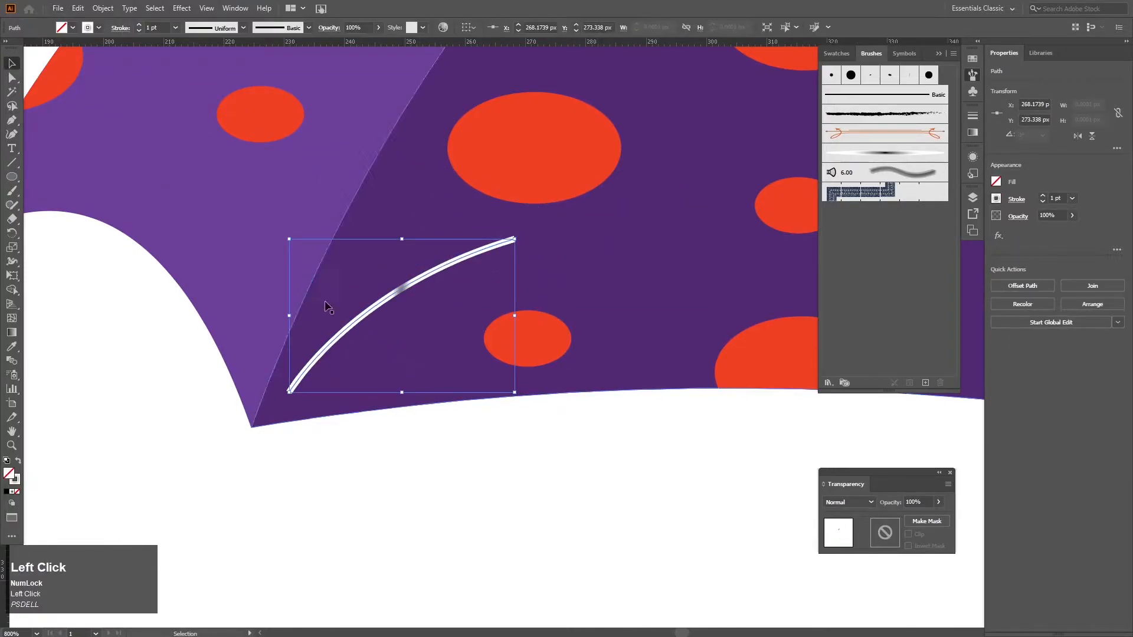
Apply the new art brush to the curve at 0.25 pt and 51% opacity, enlarge it, and shift it slightly upward.
click(891, 155)
click(139, 30)
mouse_move(516, 241)
mouse_down()
mouse_move(559, 210)
mouse_move(571, 216)
mouse_up()
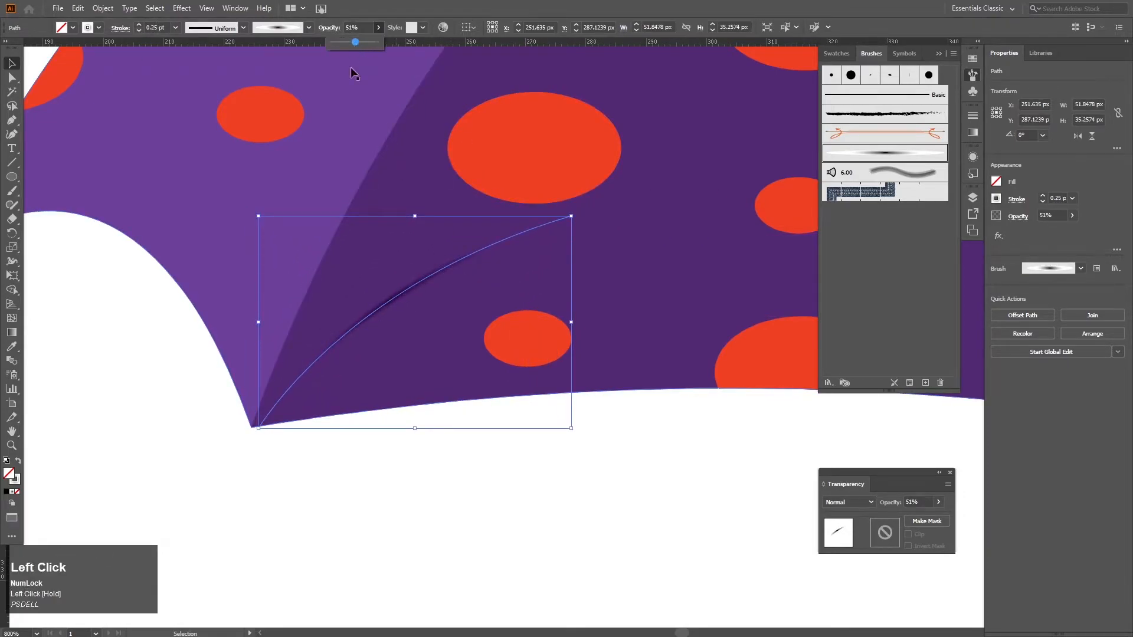
drag(433, 275, 433, 269)
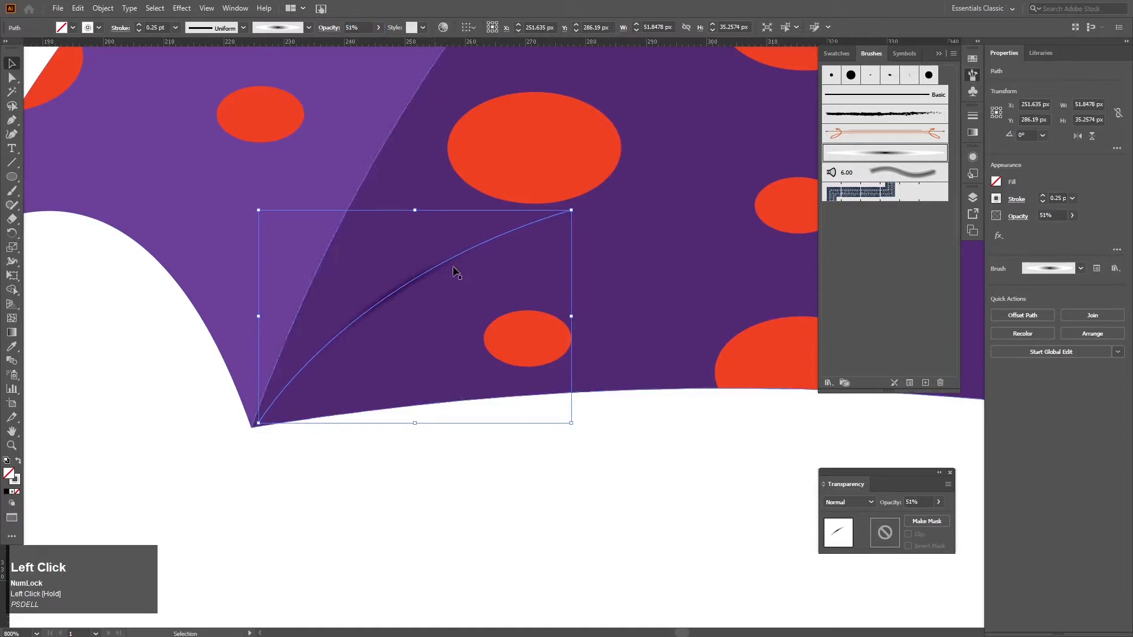
Draw a second curved fold line below the first with the art brush, at 0.25 pt and 43% opacity.
key(ctrl+shift+a)
key(p)
click(285, 407)
mouse_move(559, 276)
mouse_down()
mouse_move(670, 296)
mouse_move(682, 254)
mouse_up()
key(v)
click(395, 341)
click(138, 31)
drag(349, 44, 353, 43)
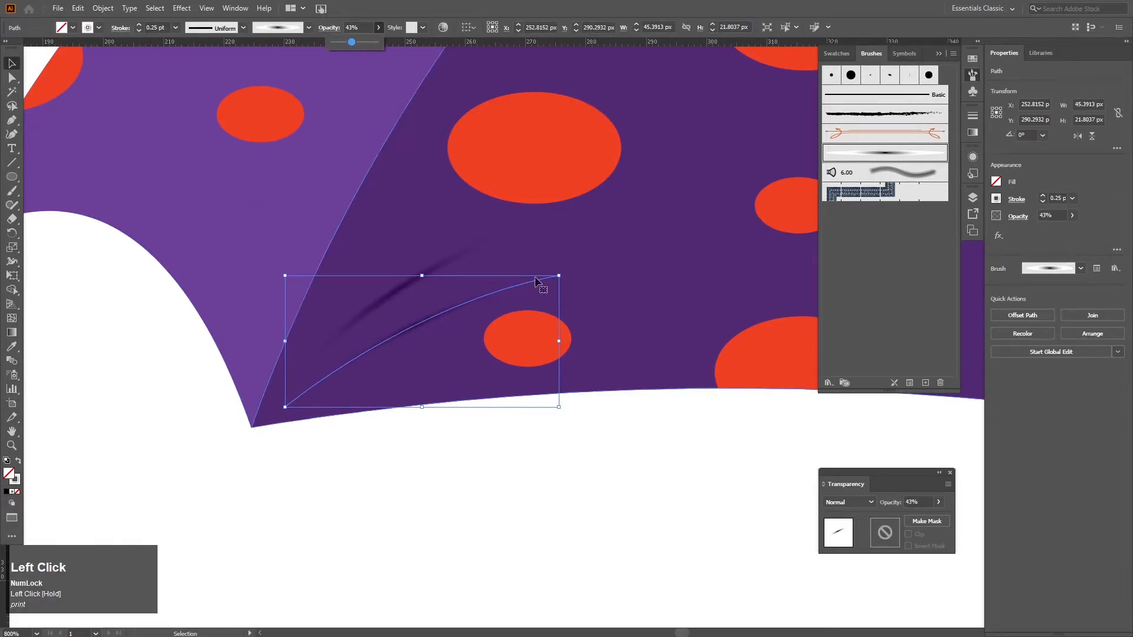
Reshape the second fold line by raising its outer anchor point and adjusting its direction handle.
key(a)
click(285, 387)
drag(559, 275, 563, 249)
drag(713, 239, 721, 210)
Draw a short steep fold line beside the dark panel's left seam, copy the first fold's style, and set 33% opacity.
key(p)
click(272, 403)
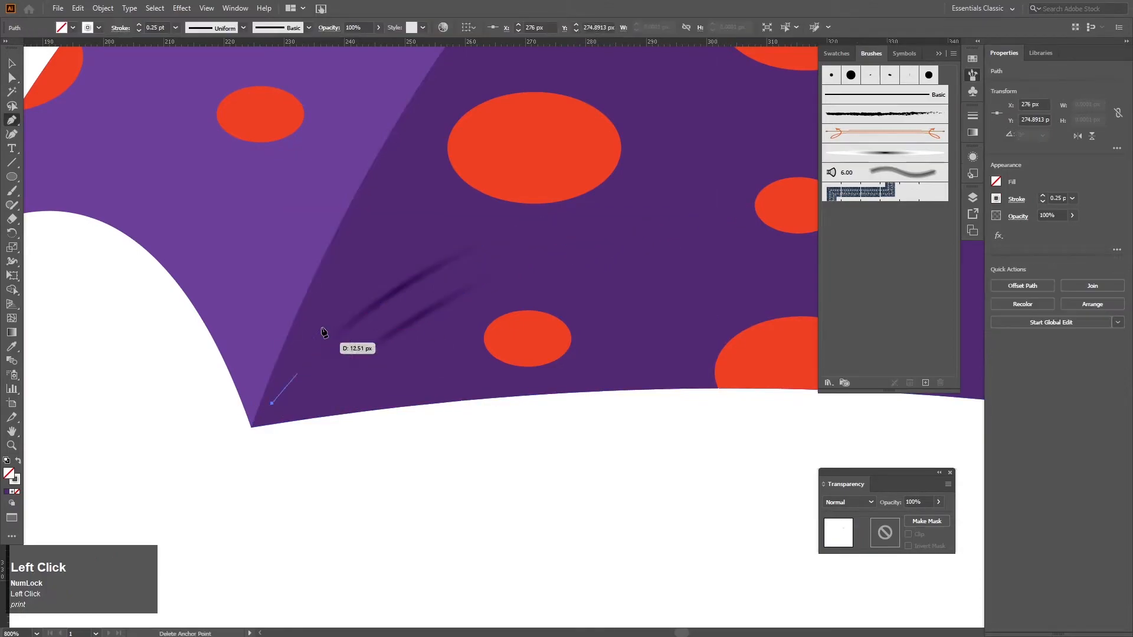
drag(436, 162, 444, 149)
click(885, 153)
click(12, 63)
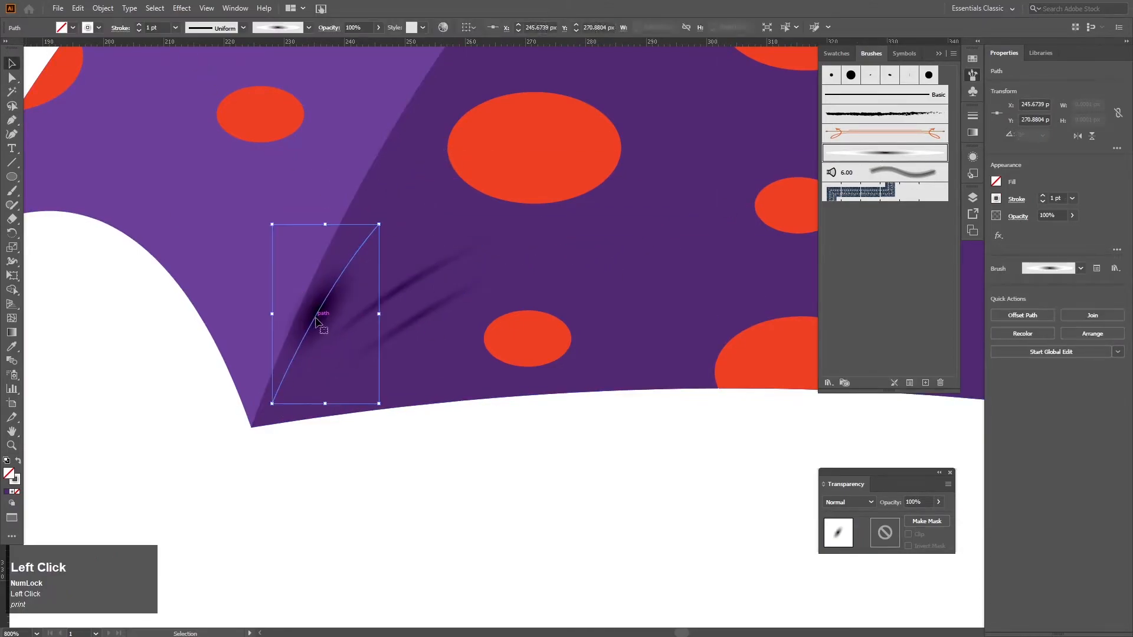
key(i)
click(403, 287)
drag(355, 44, 349, 44)
Draw a fold line on the lighter panel left of the seam and copy the first fold's brush style to it.
key(p)
click(297, 173)
drag(255, 388, 219, 465)
key(i)
click(383, 295)
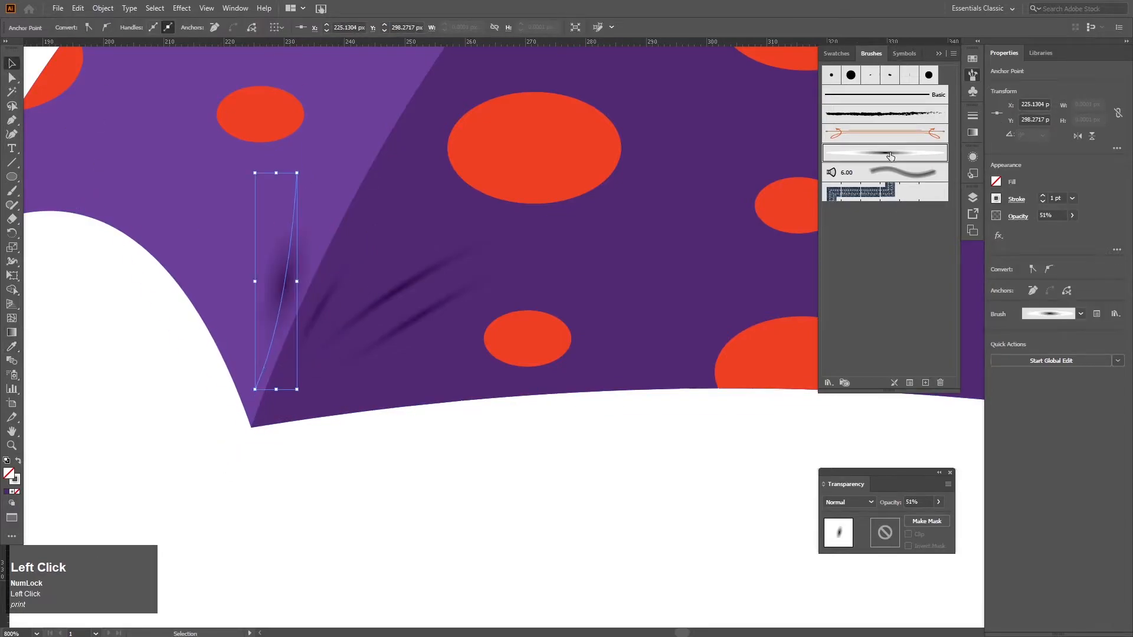
Draw another fold line near the lighter panel's curved edge and match it to the second fold's 0.25 pt, 43% opacity style.
drag(247, 377, 243, 484)
key(i)
click(362, 298)
click(398, 337)
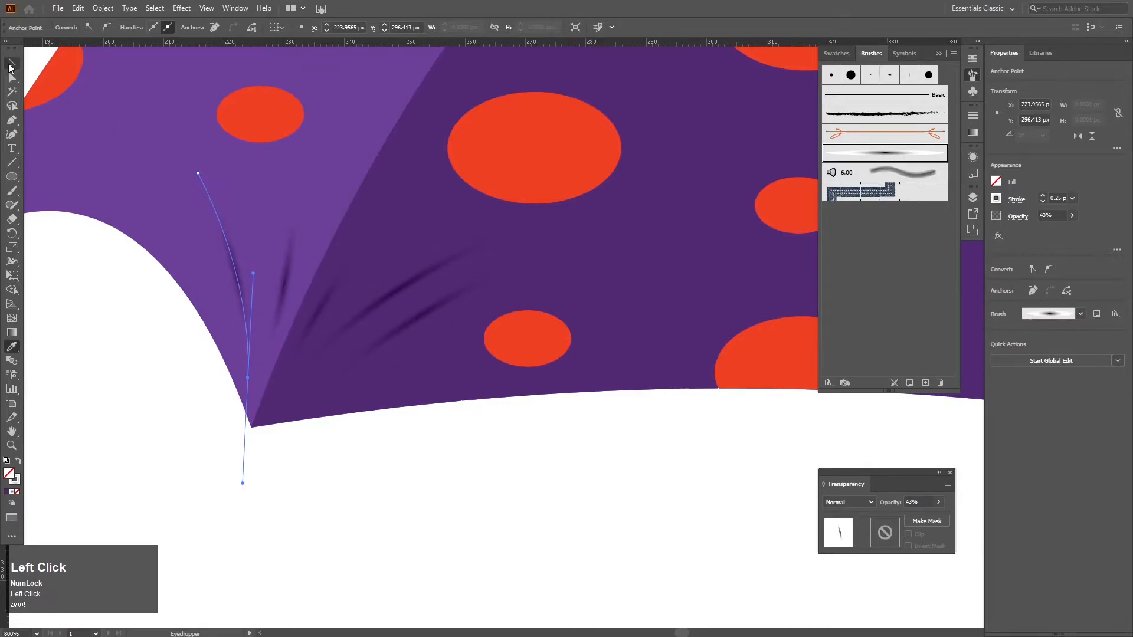
click(11, 63)
click(165, 289)
scroll(301, 260, down, 2)
scroll(301, 260, left, 1)
click(298, 260)
click(336, 216)
click(373, 241)
scroll(403, 243, down, 3)
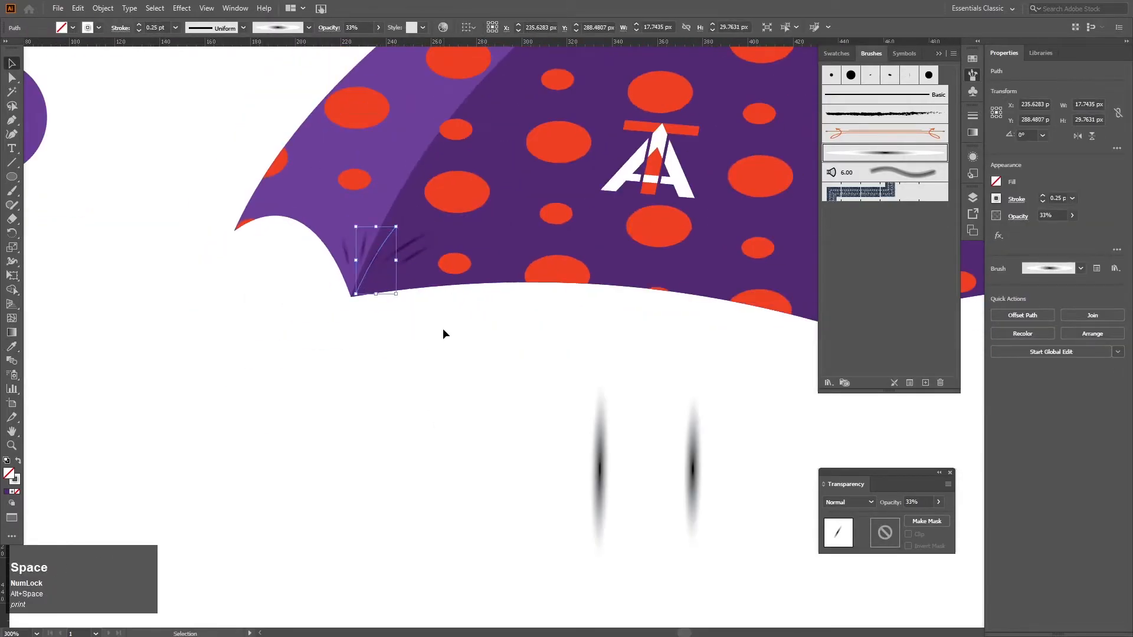
click(450, 318)
Draw a curved brushed fold line running to the canopy's lower-right corner point and reduce its stroke to 0.5 pt.
scroll(451, 319, down, 2)
drag(450, 319, 240, 335)
scroll(213, 319, up, 2)
scroll(287, 397, down, 1)
drag(407, 387, 213, 372)
scroll(626, 337, up, 2)
click(11, 120)
click(584, 206)
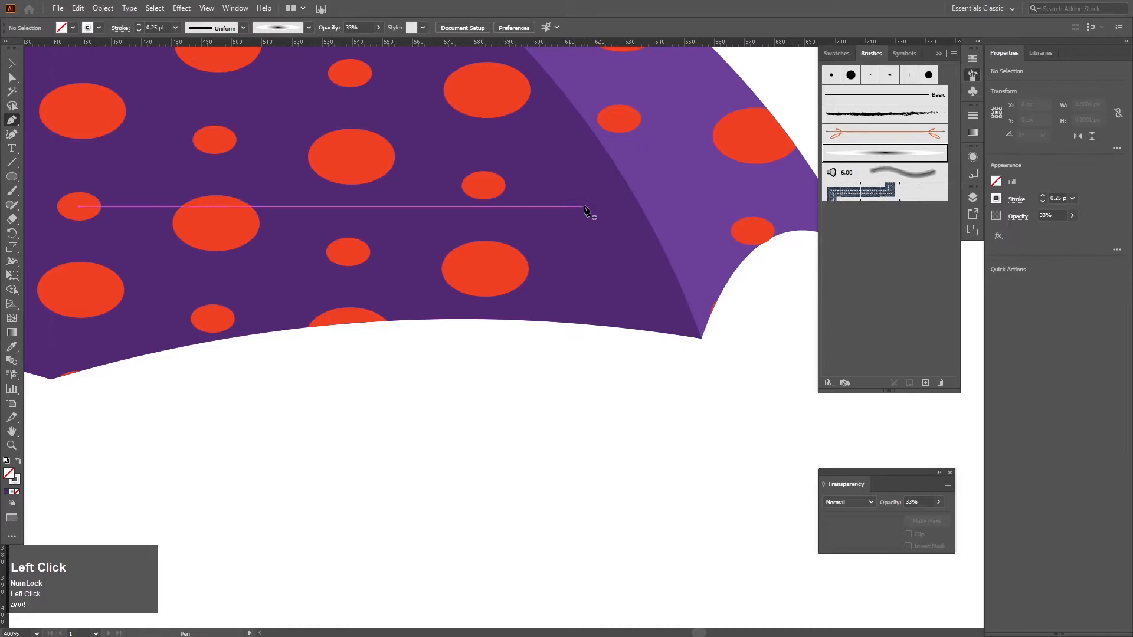
drag(681, 324, 710, 395)
click(639, 264)
click(138, 30)
click(138, 30)
Lengthen the fold by moving both end points, and give it a 0.25 pt stroke at 51% opacity.
click(12, 77)
drag(584, 207, 544, 169)
mouse_move(681, 323)
mouse_down()
mouse_move(667, 331)
mouse_move(685, 327)
mouse_up()
click(11, 63)
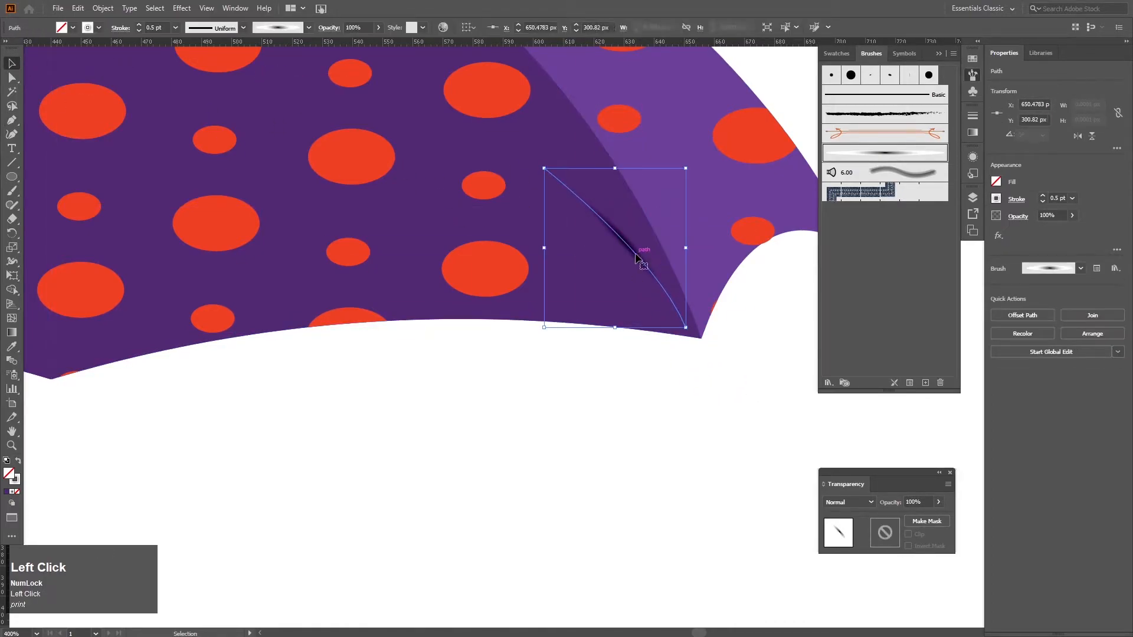
Draw a shorter fold line below it, about 29 by 27 px, with a 0.25 pt stroke and 23% opacity.
key(p)
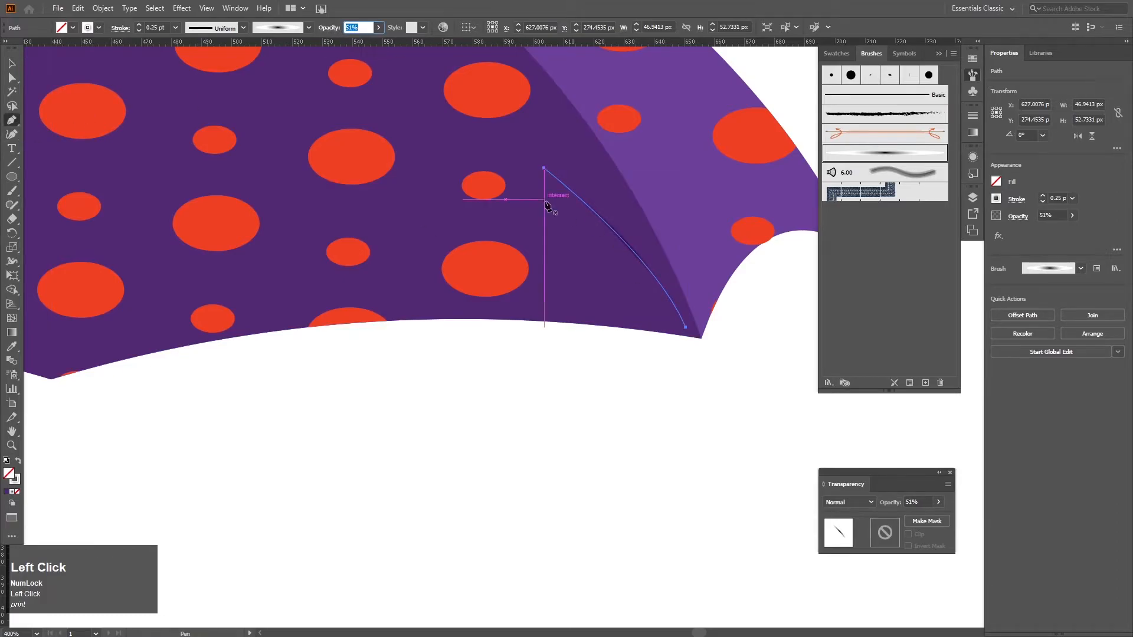
click(579, 238)
drag(667, 318, 697, 360)
click(12, 63)
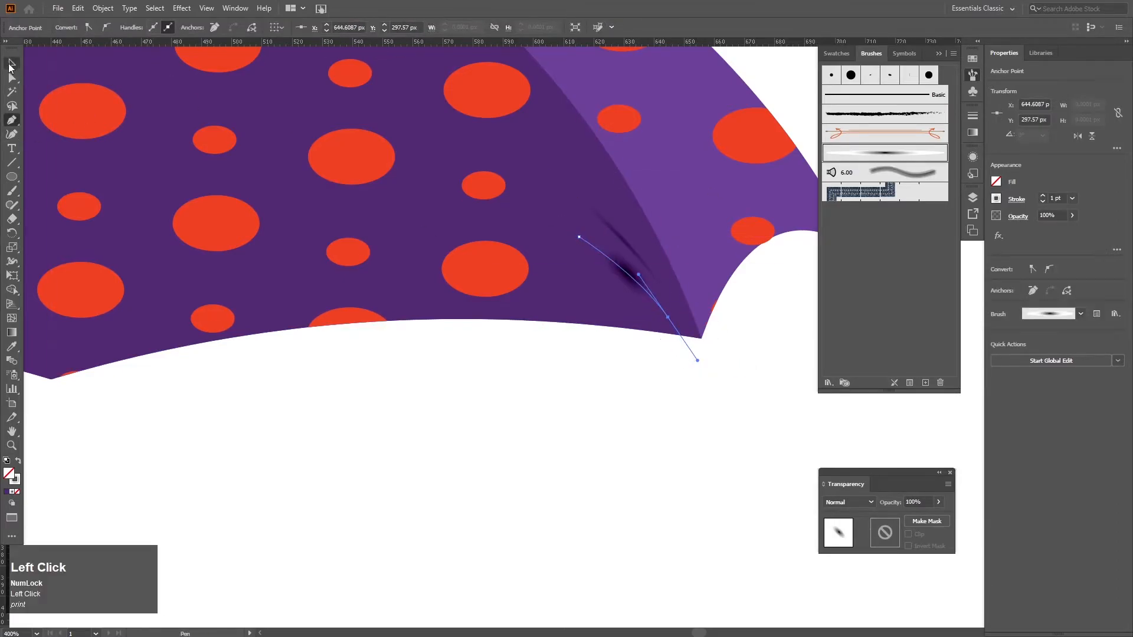
drag(378, 27, 343, 46)
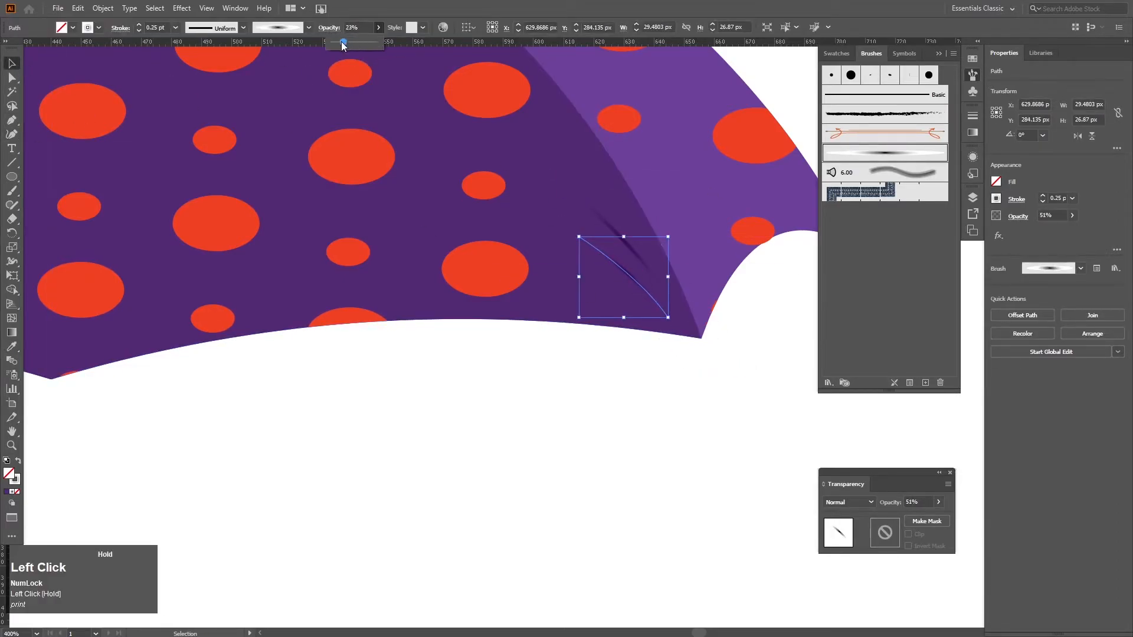
Draw a curved fold line on the lighter panel beside the right corner point, with a 0.25 pt stroke and 39% opacity.
drag(651, 295, 696, 357)
click(673, 223)
click(12, 63)
click(12, 346)
click(642, 252)
key(v)
scroll(607, 341, up, 2)
click(519, 223)
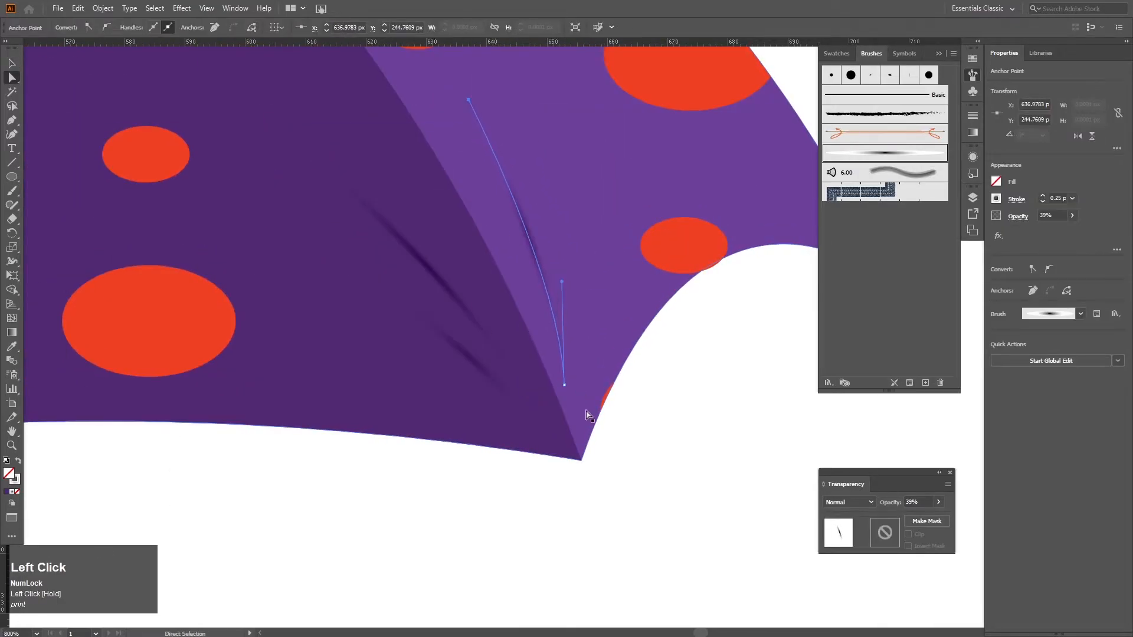
scroll(552, 314, down, 2)
Reposition both end points of the longer 51% opacity fold line in the dark panel near the canopy's right corner.
click(503, 301)
drag(410, 218, 336, 161)
click(411, 284)
scroll(411, 283, down, 1)
drag(411, 284, 694, 349)
click(755, 357)
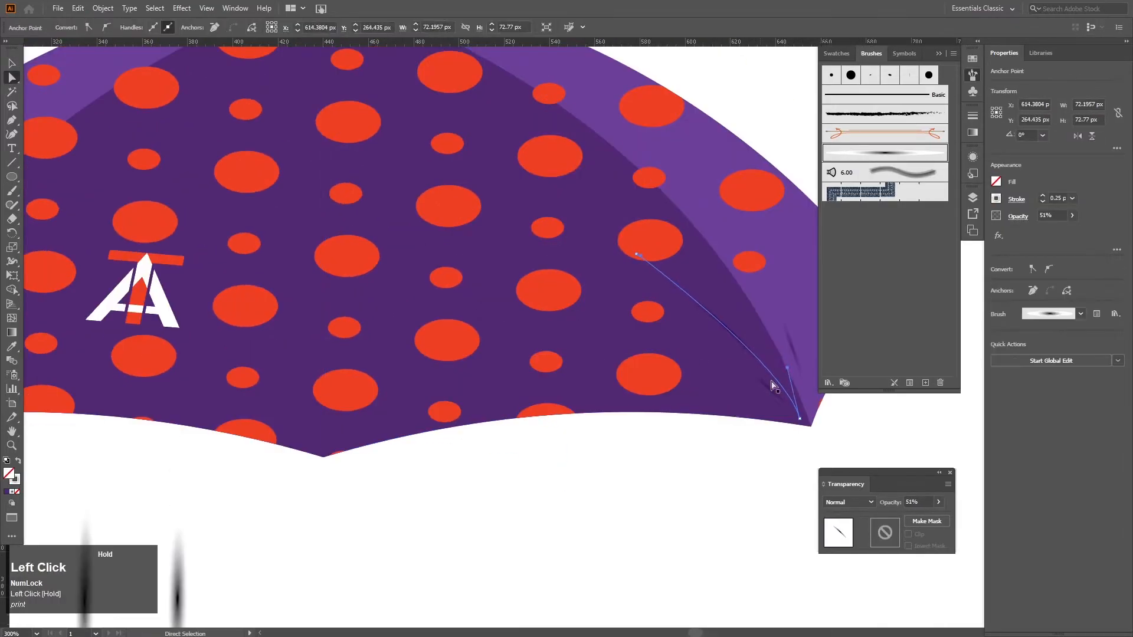
click(797, 421)
click(800, 418)
drag(642, 263, 648, 271)
click(646, 449)
scroll(646, 450, down, 2)
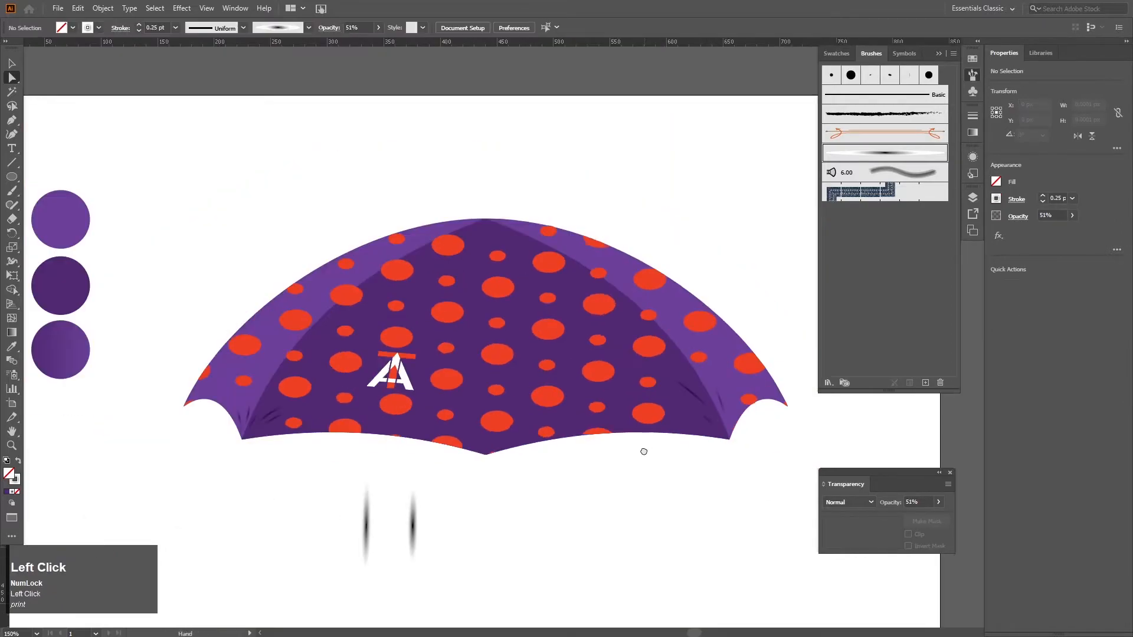
Fine-tune the position of the fold line closest to the canopy's right corner point.
scroll(697, 396, up, 3)
click(697, 390)
drag(769, 491, 769, 491)
drag(743, 432, 746, 438)
click(695, 525)
scroll(649, 495, down, 2)
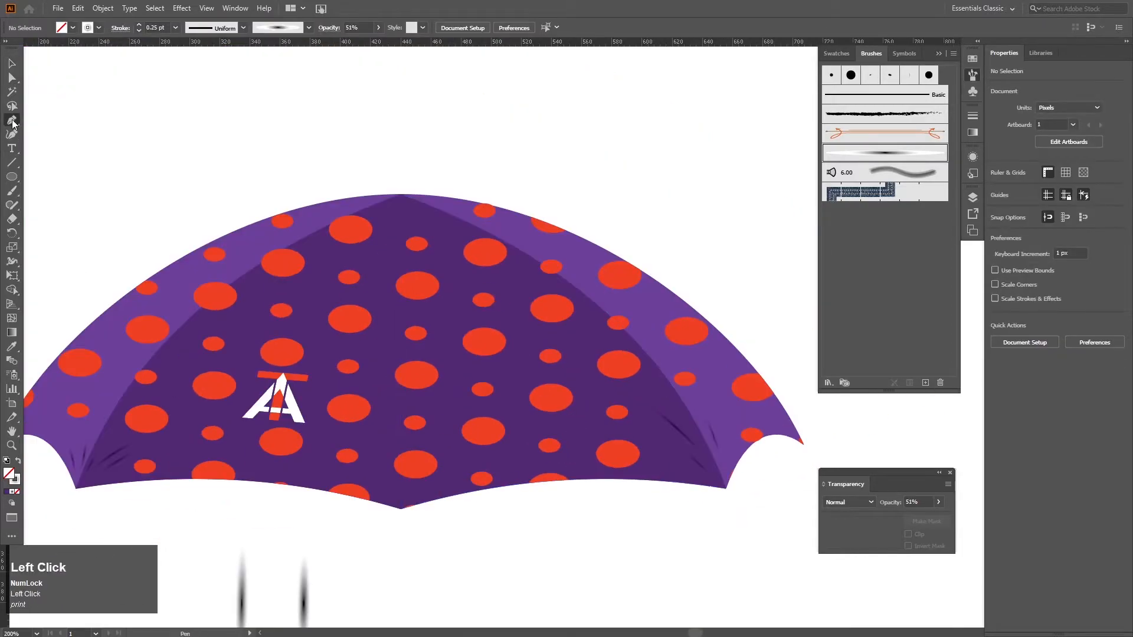
Draw a line from the canopy's apex to its left corner point along the seam between the dark and lighter panels.
click(12, 119)
scroll(183, 288, up, 2)
click(628, 99)
drag(101, 472, 207, 314)
click(84, 533)
drag(419, 218, 358, 350)
click(11, 77)
scroll(581, 222, up, 3)
drag(564, 221, 707, 84)
scroll(586, 188, down, 3)
Bend the left seam line to follow the panel edge and apply the soft tapered brush to it.
key(shift+c)
drag(428, 339, 327, 290)
drag(180, 428, 398, 252)
scroll(462, 243, down, 2)
drag(476, 239, 359, 328)
click(884, 152)
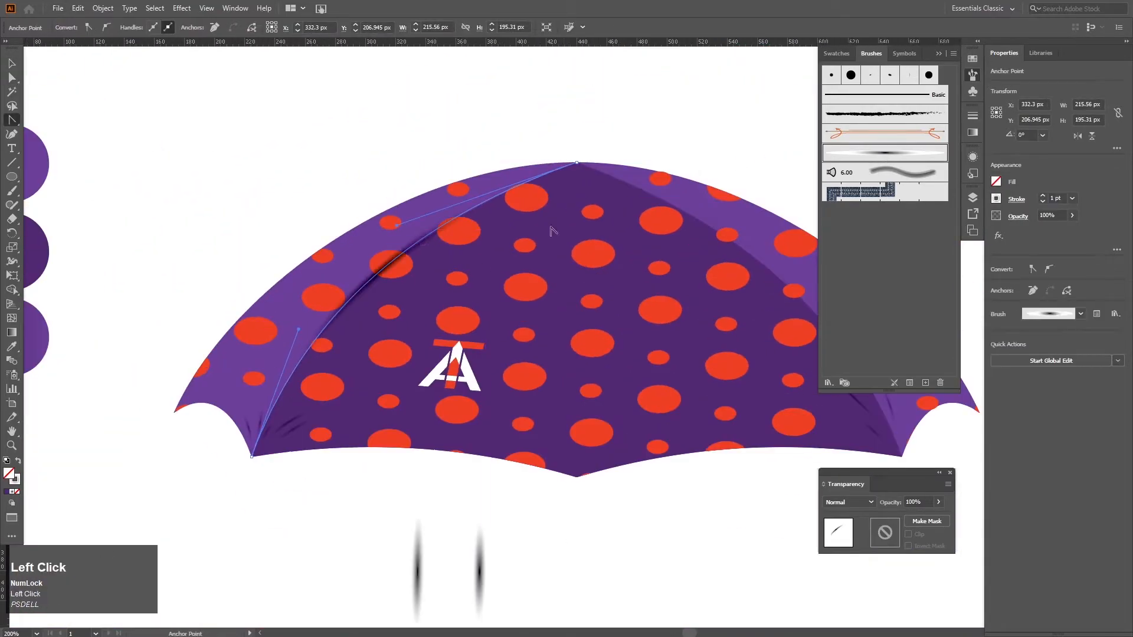
Give the left seam line a 0.25 pt stroke and 49% opacity.
click(12, 63)
scroll(319, 289, up, 2)
click(139, 31)
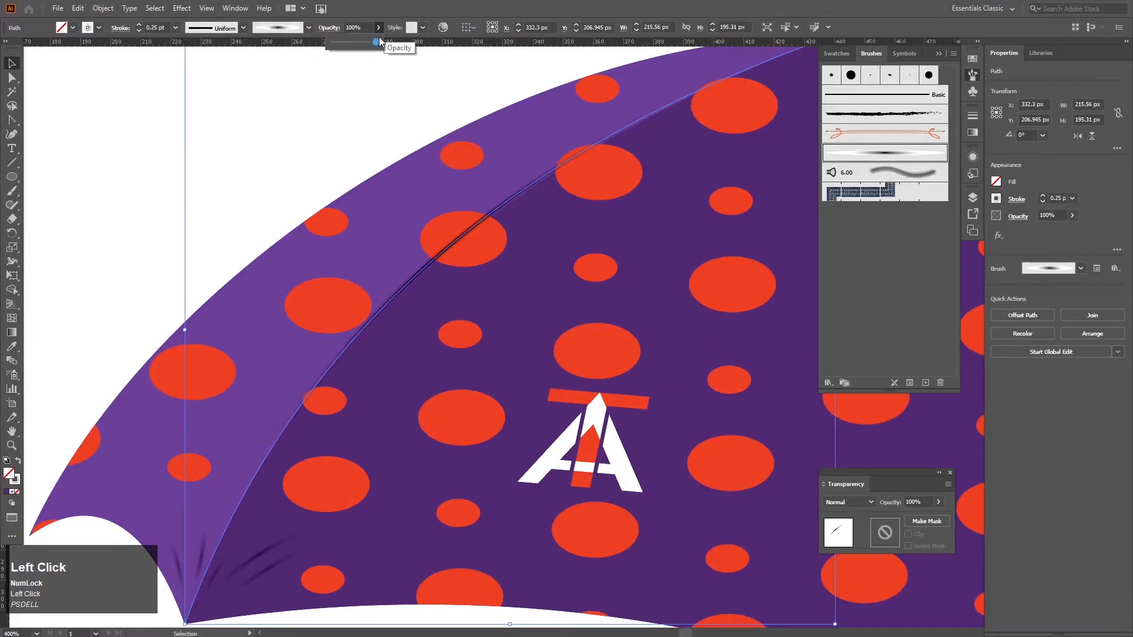
click(871, 502)
click(842, 309)
click(142, 183)
scroll(141, 184, down, 1)
key(ctrl+z)
Nudge the left seam line by about 0.3 px and 1 px onto the panel edge and choose its blending mode.
scroll(470, 169, up, 4)
click(321, 352)
drag(318, 233, 321, 242)
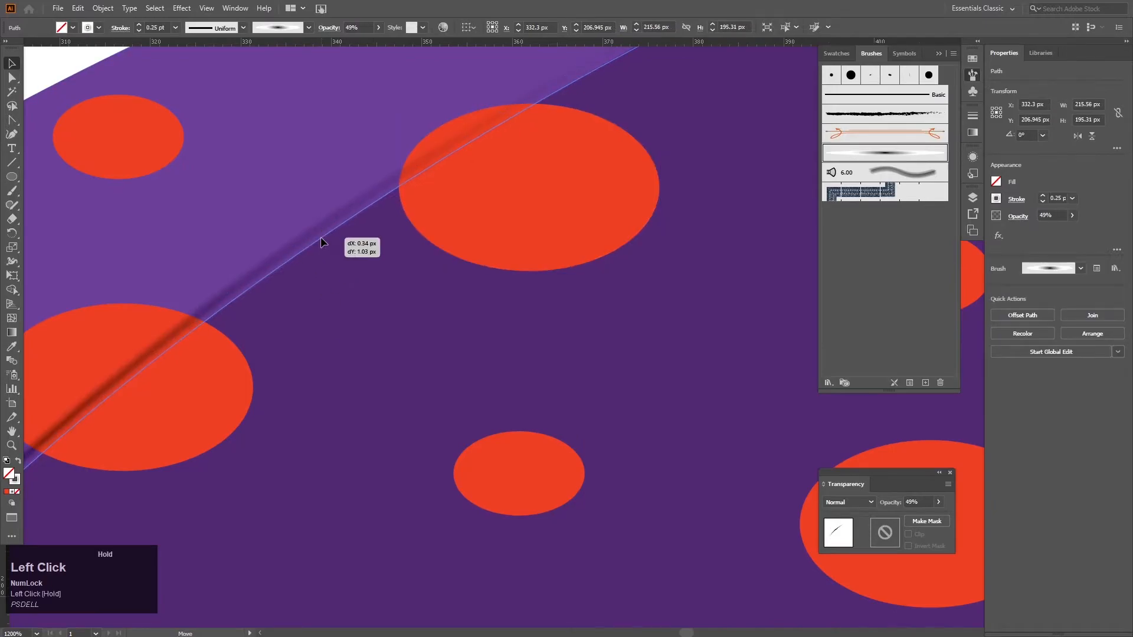
scroll(354, 307, down, 1)
click(868, 502)
click(842, 310)
scroll(533, 313, down, 4)
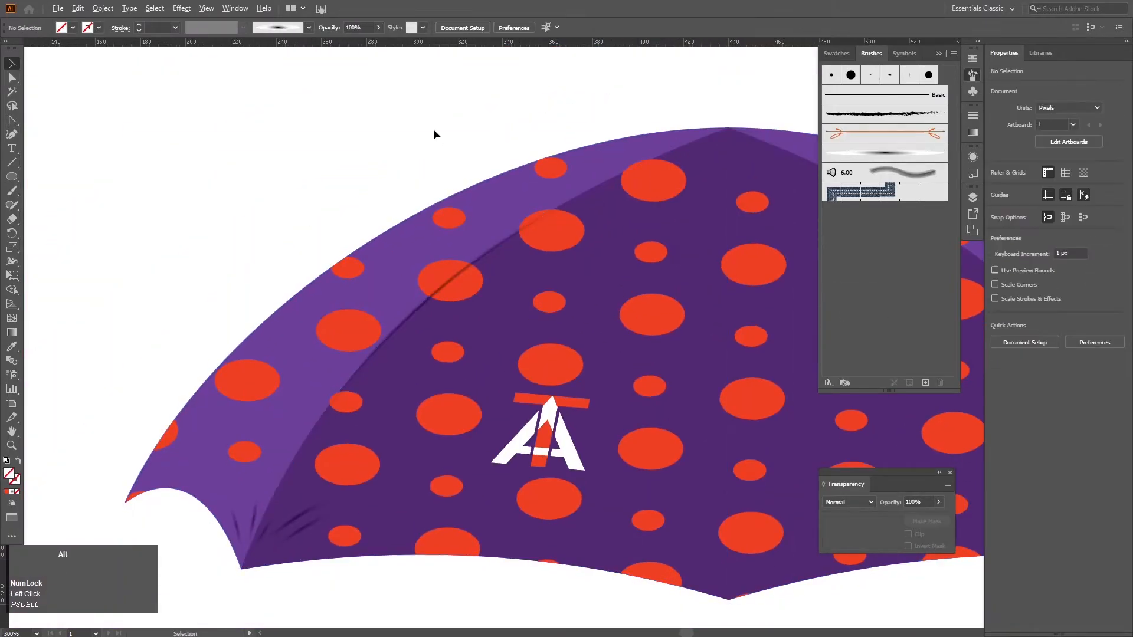
Make a reflected copy of the left seam line and align it with the canopy's apex on the right seam.
right_click(531, 238)
mouse_move(604, 421)
click(678, 464)
click(645, 409)
scroll(631, 230, up, 1)
drag(482, 310, 492, 311)
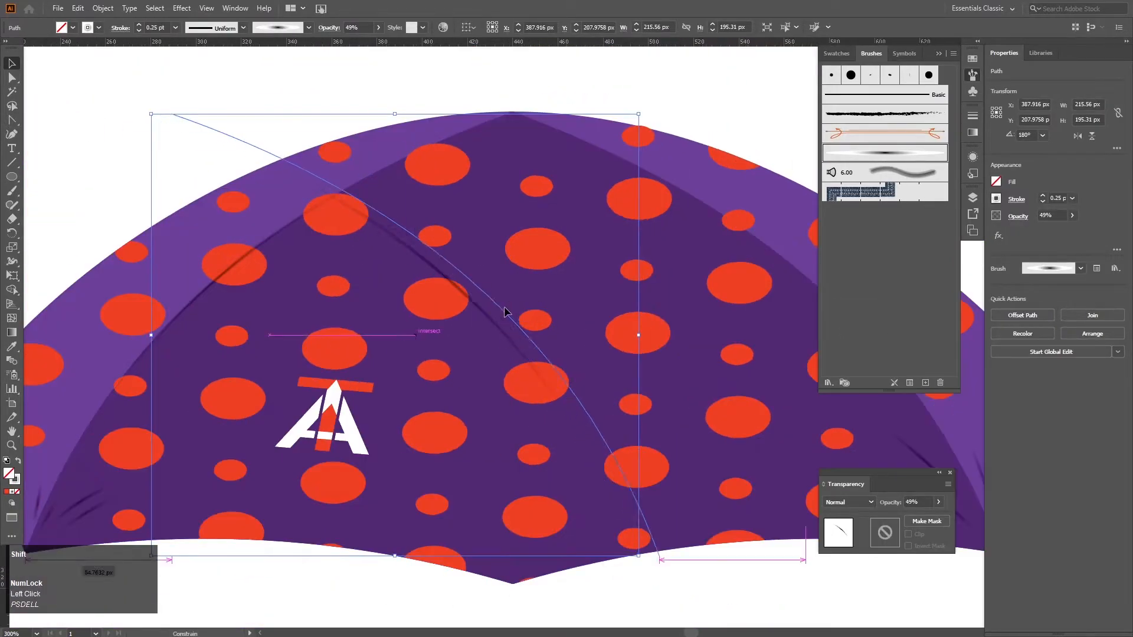
drag(832, 323, 802, 324)
scroll(540, 126, up, 2)
drag(501, 157, 607, 159)
scroll(508, 107, up, 3)
drag(510, 124, 508, 111)
Refine the curve of the mirrored seam line along the right edge of the dark panel.
scroll(508, 142, down, 3)
drag(790, 413, 535, 337)
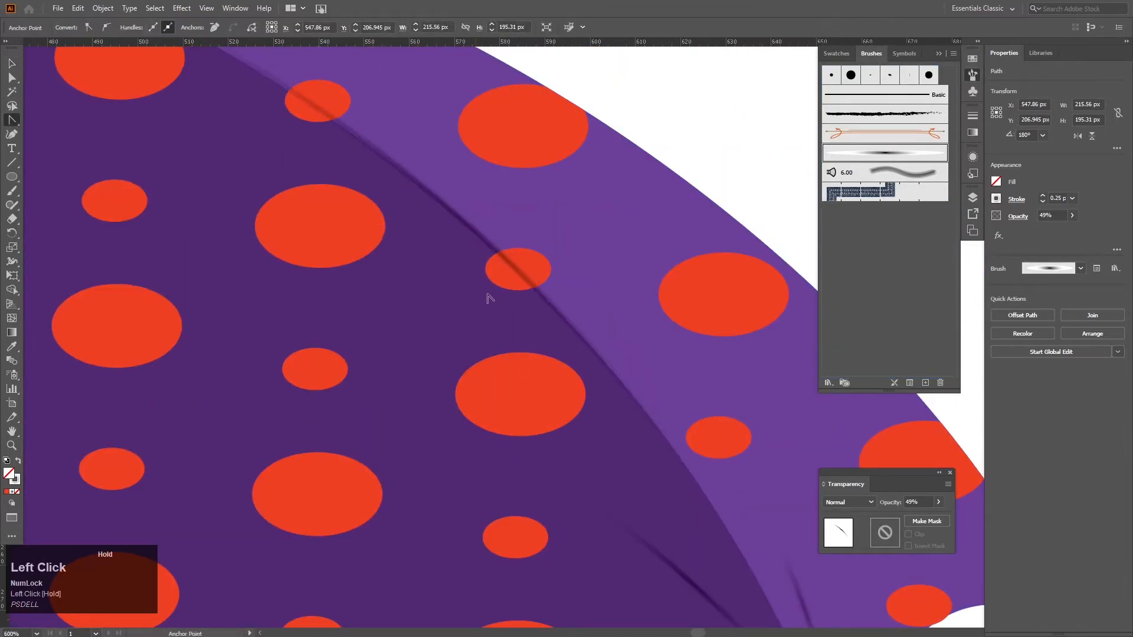
drag(487, 269, 487, 270)
scroll(543, 287, down, 2)
ctrl+click(682, 173)
scroll(681, 173, down, 2)
scroll(359, 213, up, 2)
Draw a vertical line through the canopy's middle from the bottom centre point and snap its upper end to the apex.
key(p)
scroll(466, 187, down, 1)
drag(507, 108, 507, 138)
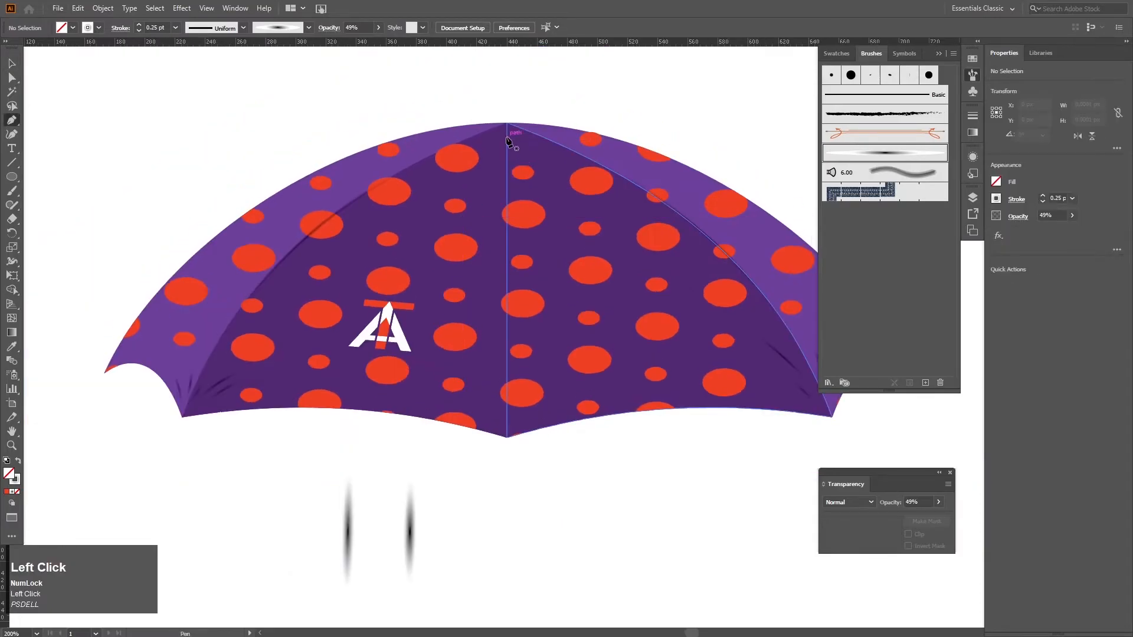
click(507, 139)
click(507, 438)
key(v)
scroll(495, 116, up, 4)
key(a)
click(541, 199)
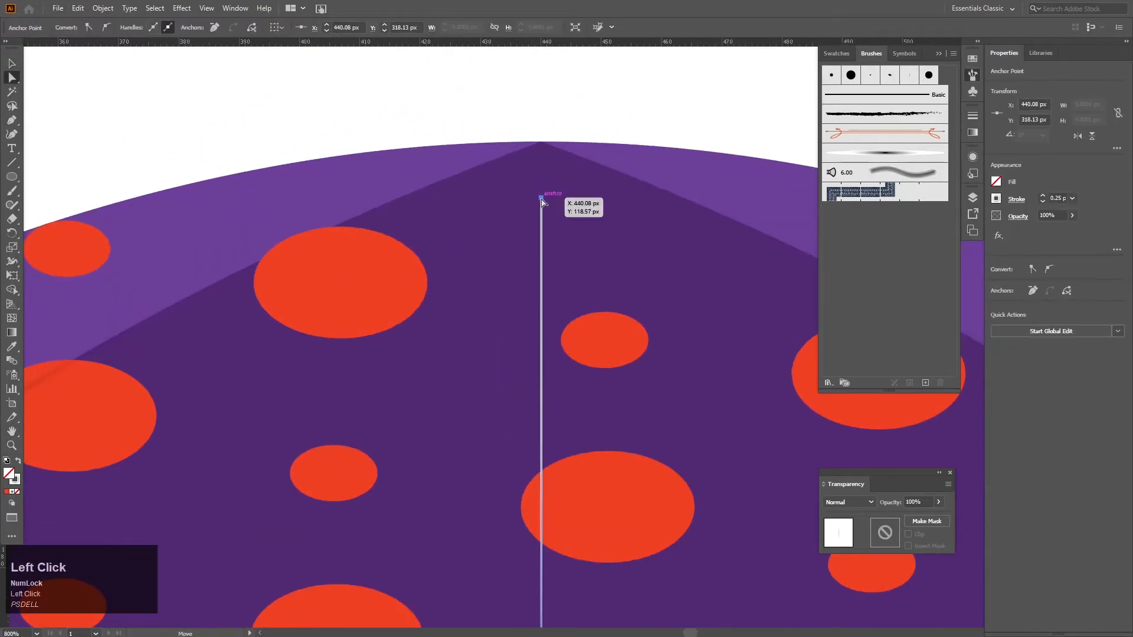
drag(541, 146, 541, 147)
Apply the soft tapered brush to the vertical centre line with a 0.25 pt stroke and 44% opacity.
click(838, 159)
click(139, 31)
click(139, 31)
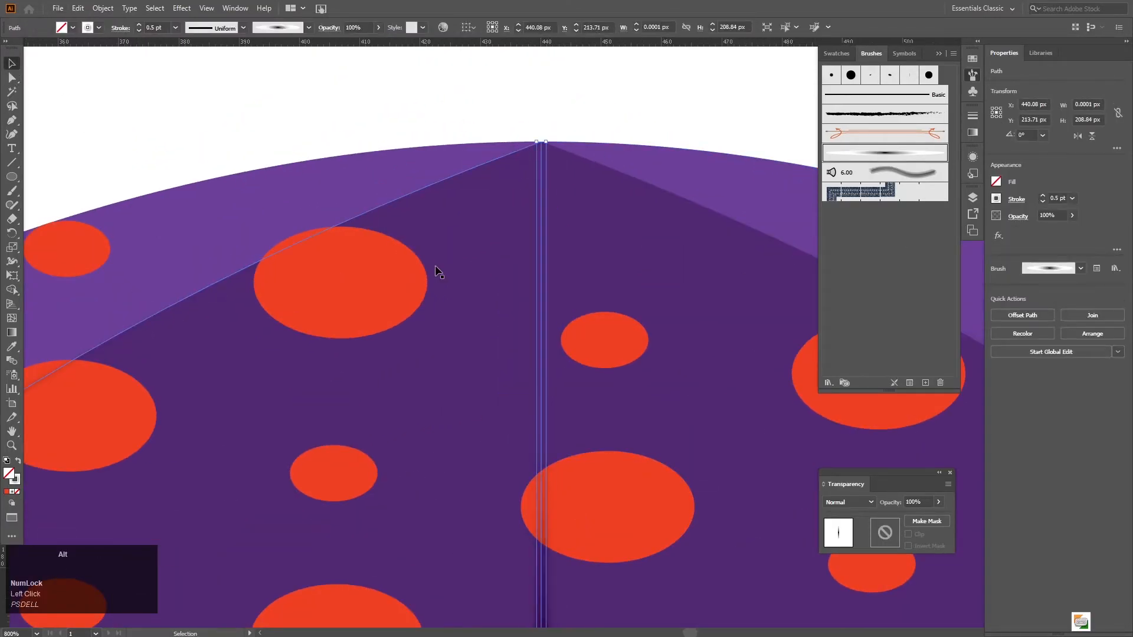
scroll(402, 258, down, 2)
drag(402, 258, 425, 52)
click(377, 27)
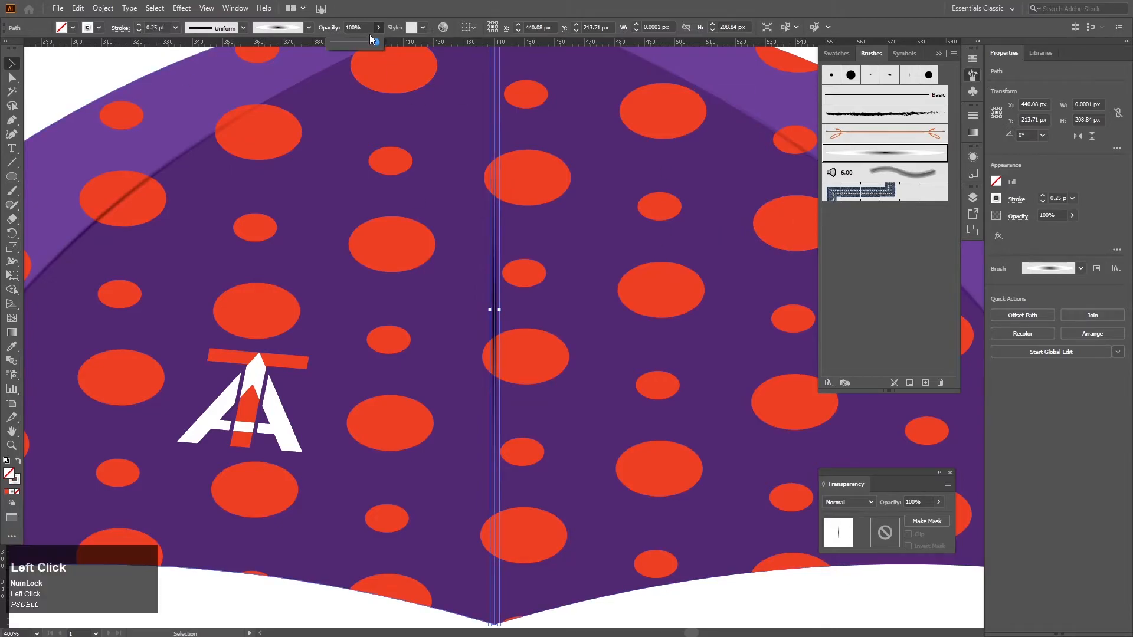
Extend the centre line below the canopy to a height of about 300 px and set its opacity to 32%.
click(13, 77)
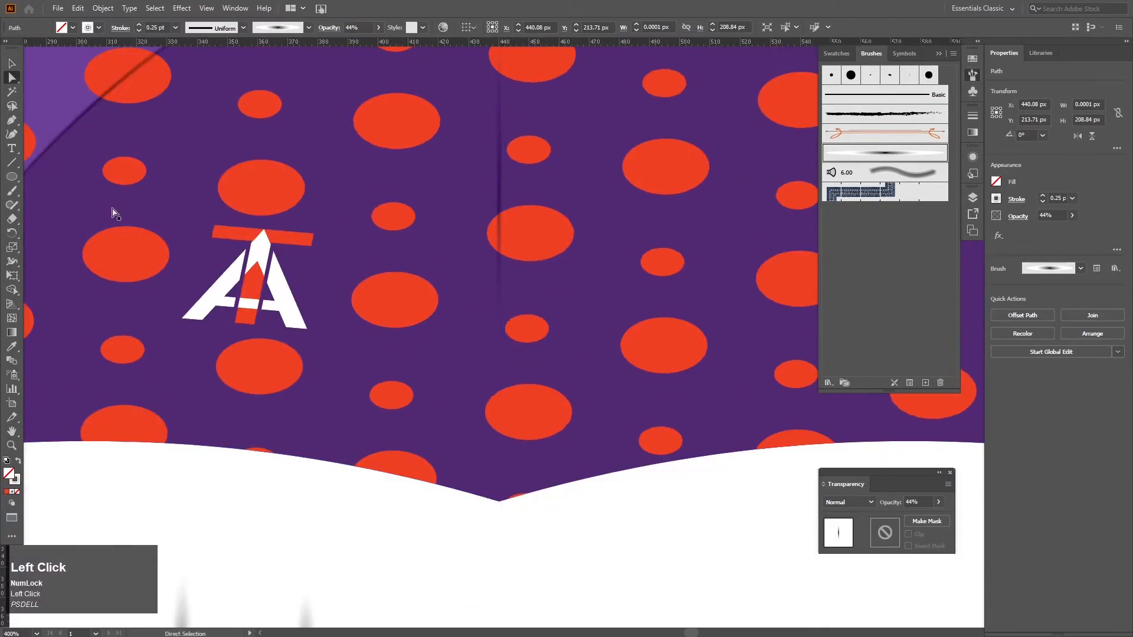
click(499, 501)
click(498, 331)
click(500, 502)
scroll(500, 504, down, 2)
click(489, 342)
drag(504, 519, 483, 369)
click(531, 385)
click(504, 278)
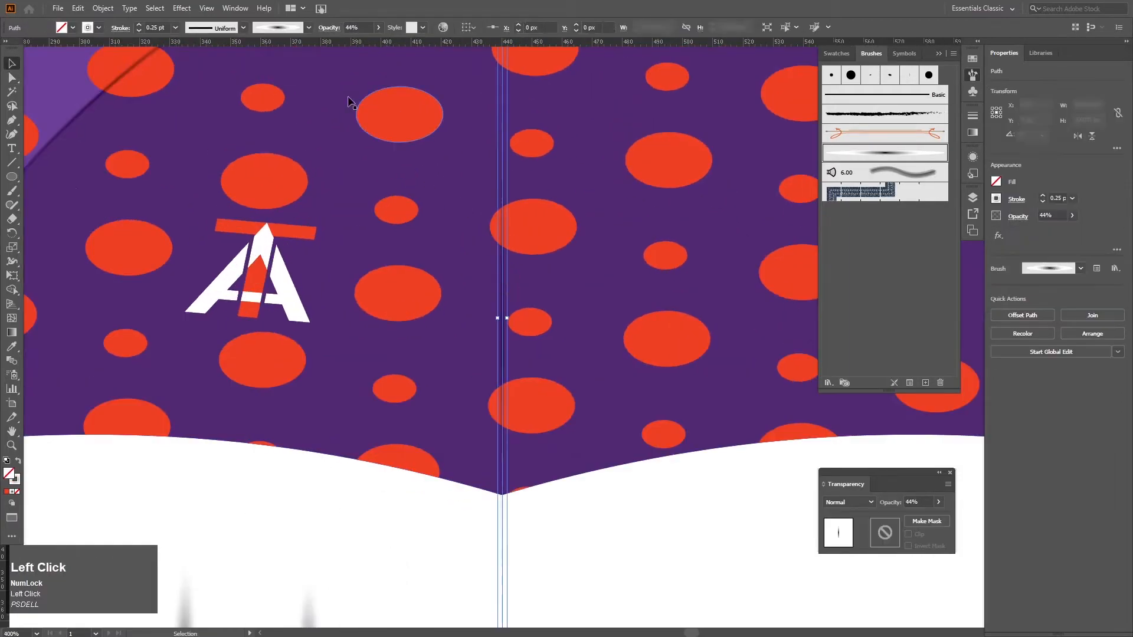
drag(150, 86, 150, 128)
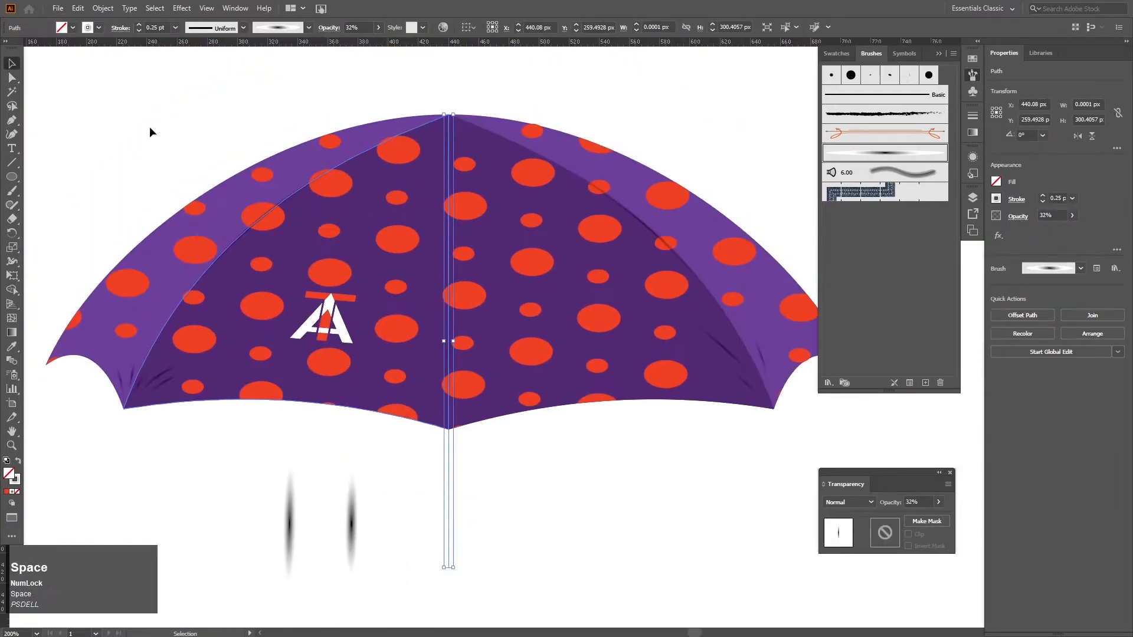
Draw a narrow black rectangle and centre it on the canopy's apex as the umbrella's tip.
scroll(150, 132, up, 5)
click(12, 177)
mouse_move(408, 73)
mouse_down()
mouse_move(441, 255)
mouse_move(432, 234)
mouse_up()
click(5, 62)
scroll(432, 234, up, 2)
drag(475, 296, 493, 296)
drag(460, 204, 460, 112)
Average the rectangle's two upper anchor points into a single point and raise it to form a tall spike.
click(12, 77)
drag(408, 85, 509, 182)
right_click(447, 122)
click(482, 231)
click(620, 377)
scroll(537, 235, down, 1)
drag(499, 172, 499, 137)
Delete the two blurred brush source shapes below the canopy.
scroll(492, 178, down, 4)
mouse_move(496, 212)
mouse_down()
mouse_move(498, 157)
mouse_move(457, 140)
mouse_up()
drag(187, 505, 420, 559)
key(Delete)
click(11, 64)
click(346, 546)
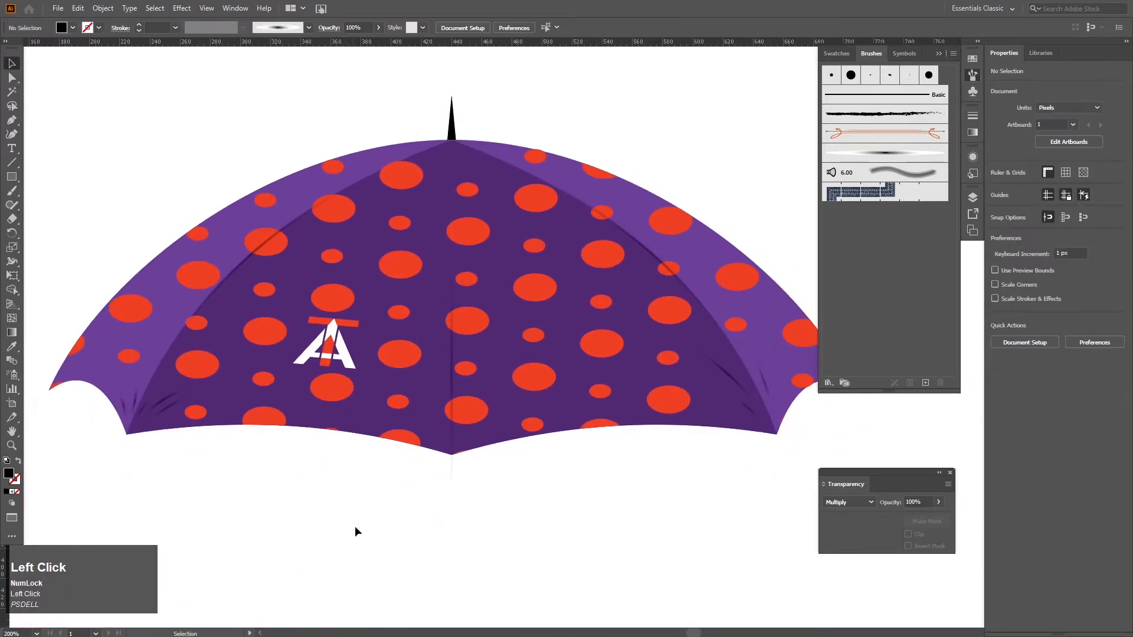
Draw a curved brushed fold line rising to the right of the canopy's bottom centre point.
scroll(369, 507, down, 1)
scroll(666, 449, up, 3)
drag(625, 366, 614, 371)
click(614, 472)
scroll(596, 448, down, 4)
scroll(458, 443, up, 3)
click(444, 447)
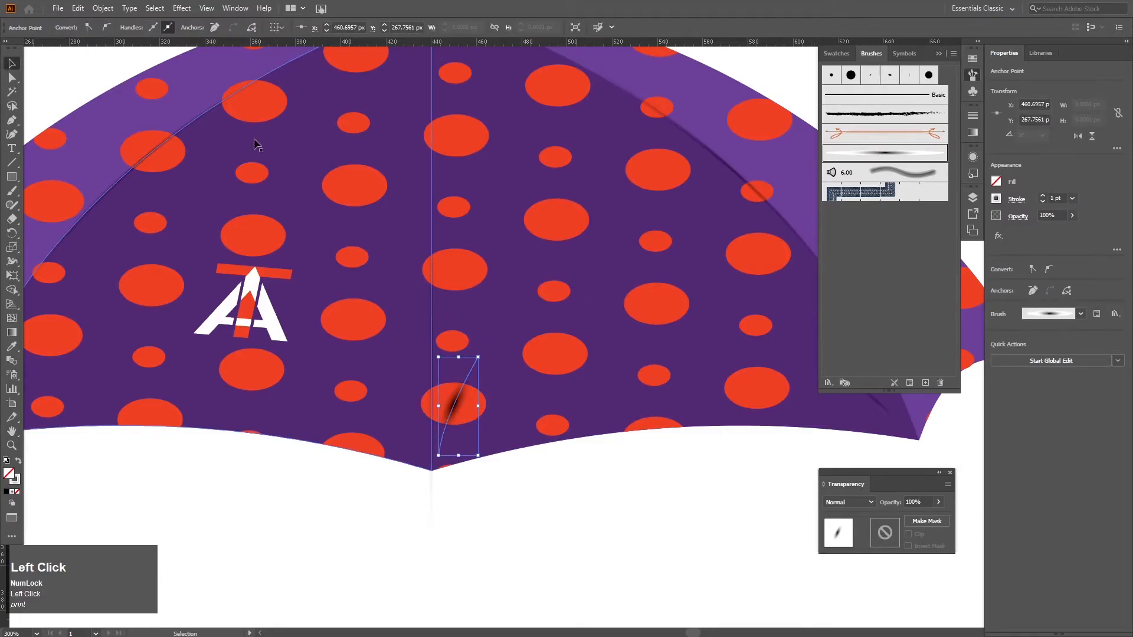
Set the new fold's stroke to 0.25 pt and adjust its end points to about 24 by 64 px.
click(449, 416)
scroll(440, 412, up, 1)
click(139, 30)
click(13, 77)
click(491, 339)
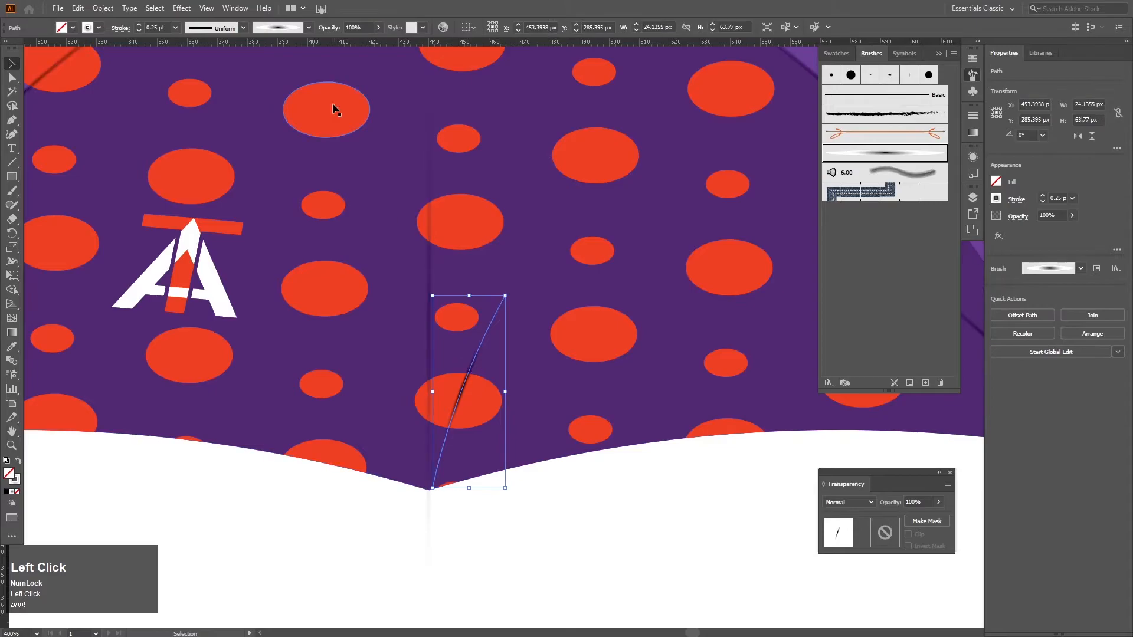
Draw a brushed fold line about 21 by 47 px left of the bottom centre point, at 0.5 pt and about 51% opacity.
click(346, 326)
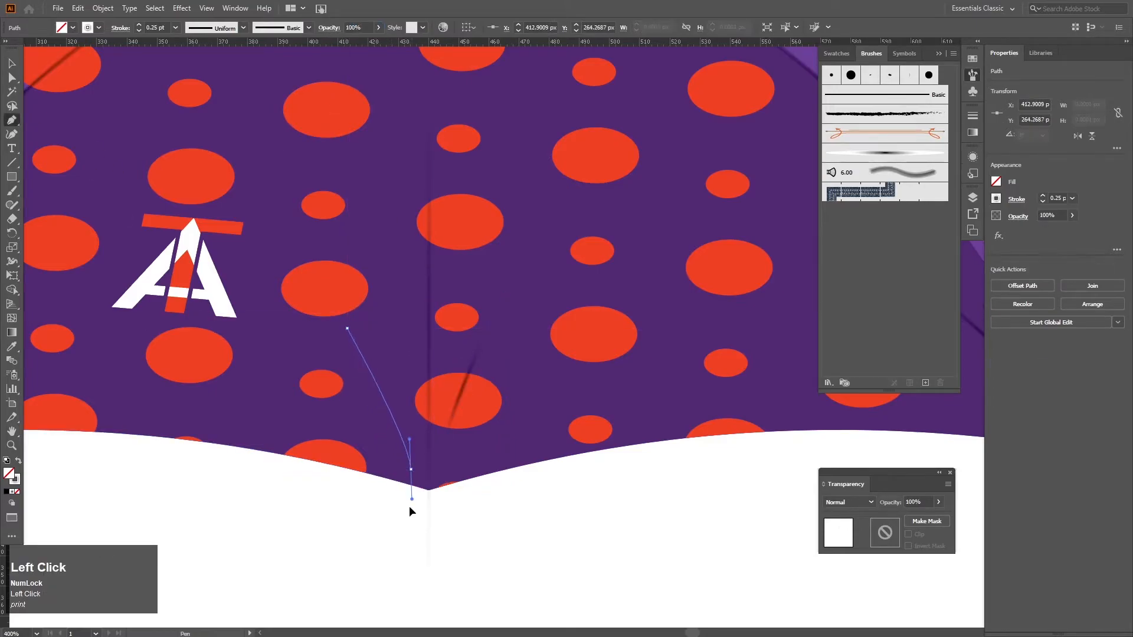
drag(411, 469, 412, 543)
key(v)
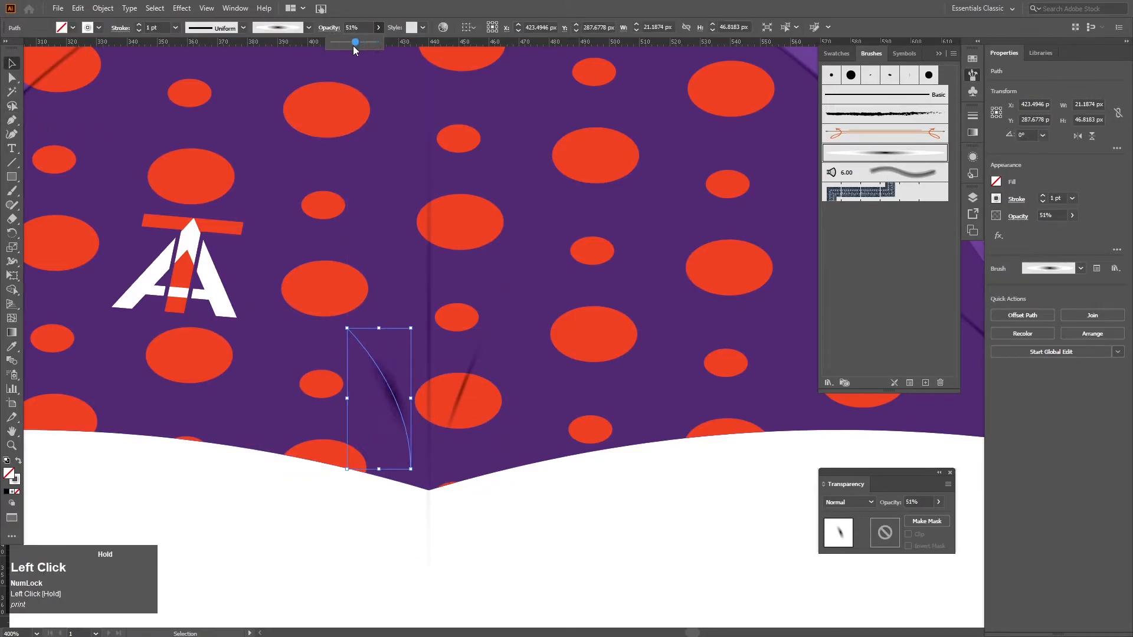
Draw a shorter curved fold line left of the previous one and copy that fold's brush style onto it.
click(351, 389)
drag(397, 470, 398, 529)
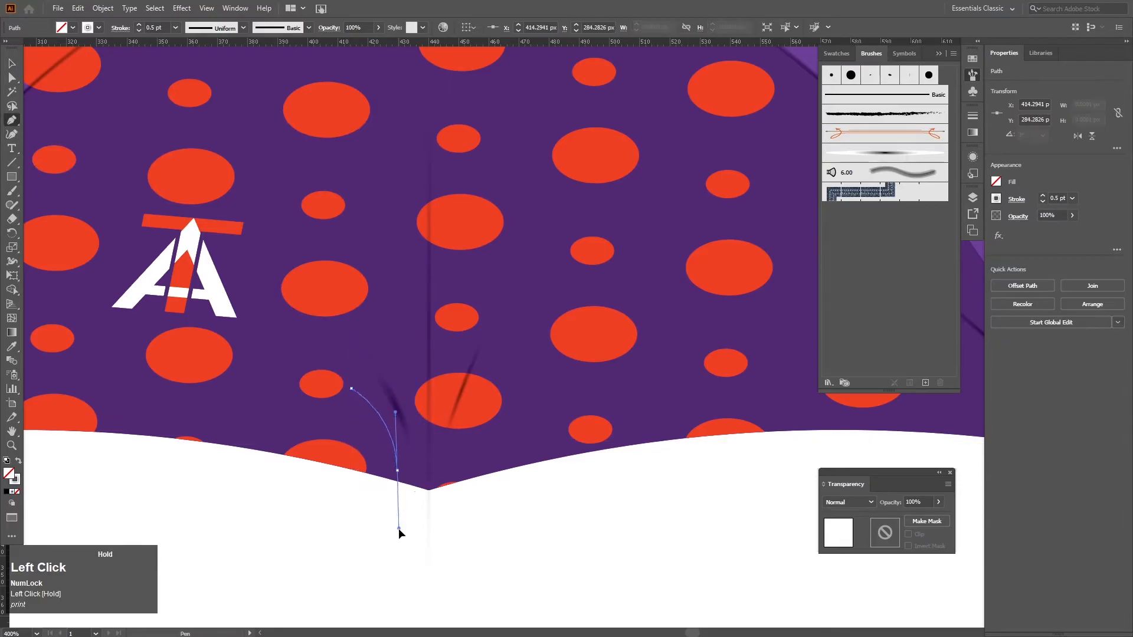
click(12, 347)
key(v)
click(471, 462)
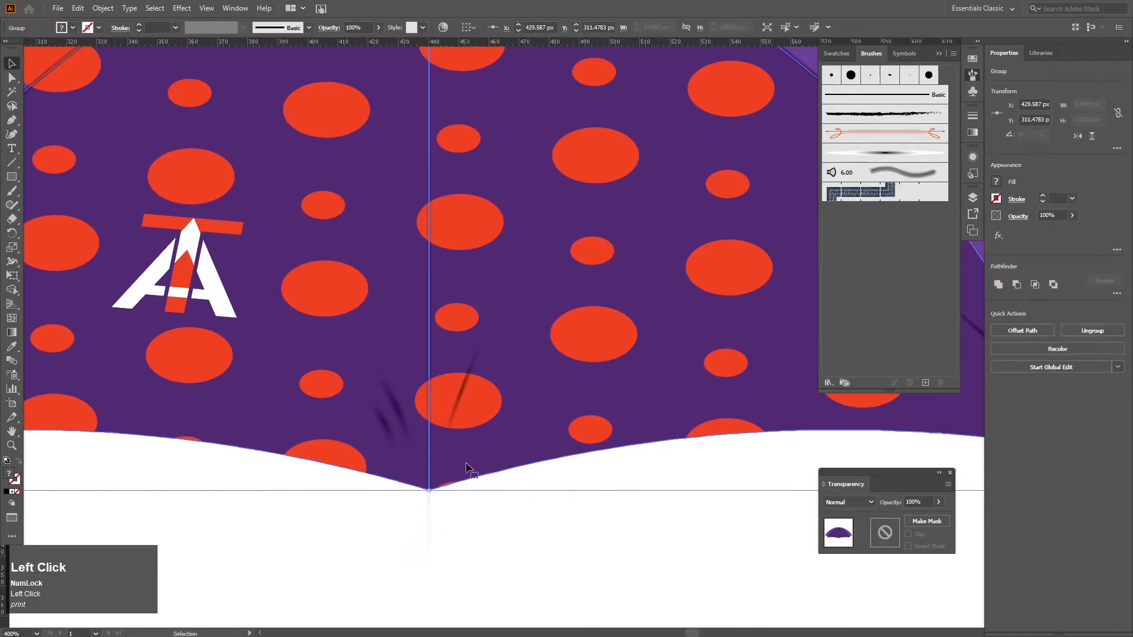
Move the fold lines on both sides of the centre seam closer to the canopy's bottom centre point.
scroll(399, 481, up, 1)
drag(384, 414, 399, 429)
drag(487, 375, 470, 446)
click(433, 437)
drag(383, 386, 409, 459)
alt+scroll(574, 515, down, 4)
click(574, 514)
Reposition the fold lines at the canopy's right corner closer to the corner point.
alt+scroll(306, 520, up, 4)
click(463, 303)
click(395, 423)
alt+scroll(396, 422, down, 4)
alt+scroll(610, 354, up, 3)
click(613, 343)
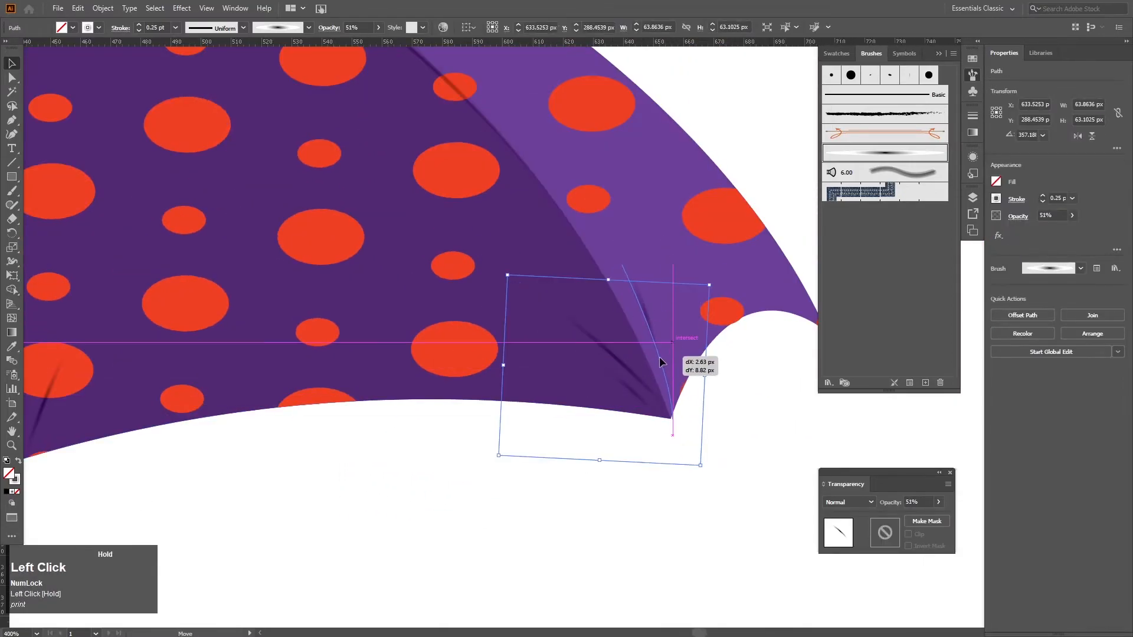
drag(660, 354, 661, 356)
alt+scroll(607, 401, down, 4)
click(593, 423)
drag(533, 411, 615, 415)
alt+scroll(614, 413, up, 1)
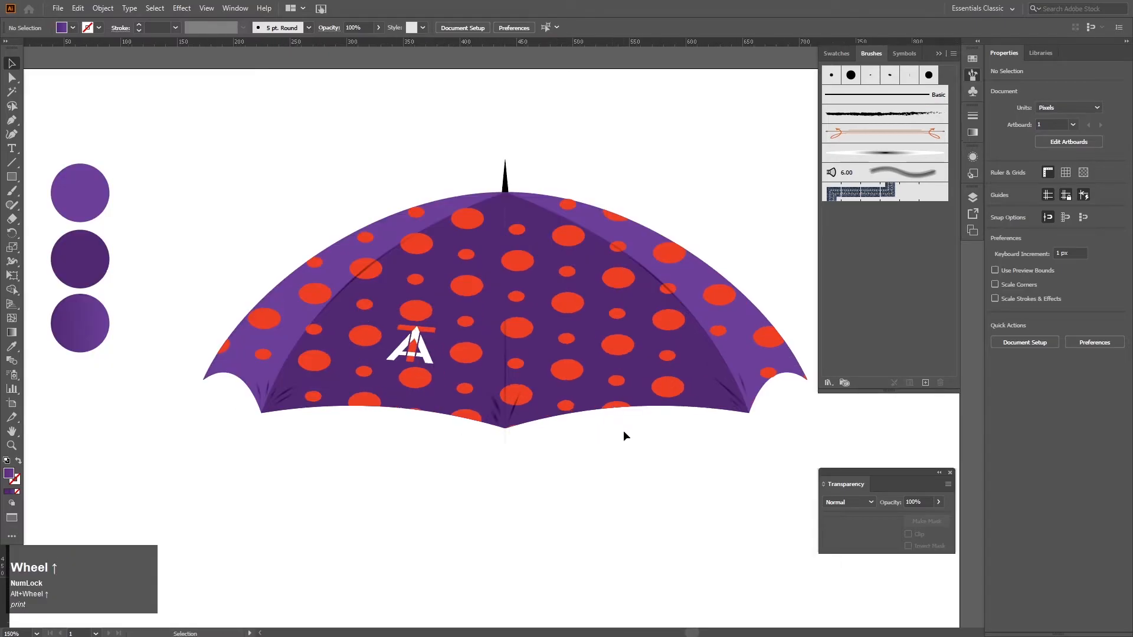
Close the Brushes and Transparency panels and move the whole umbrella straight up on the artboard.
drag(673, 389, 627, 422)
click(972, 75)
drag(576, 222, 642, 241)
click(950, 473)
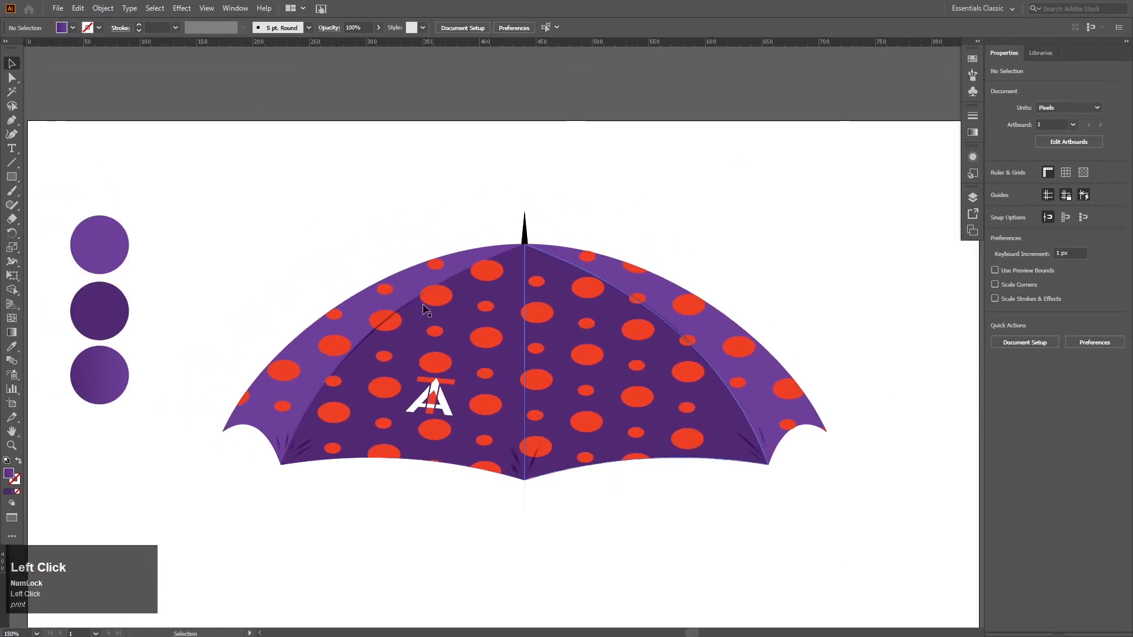
drag(832, 533, 832, 533)
drag(683, 426, 683, 355)
Draw a black-filled rectangle about 48 by 136 px directly below the canopy's bottom centre point.
key(b)
key(m)
click(536, 480)
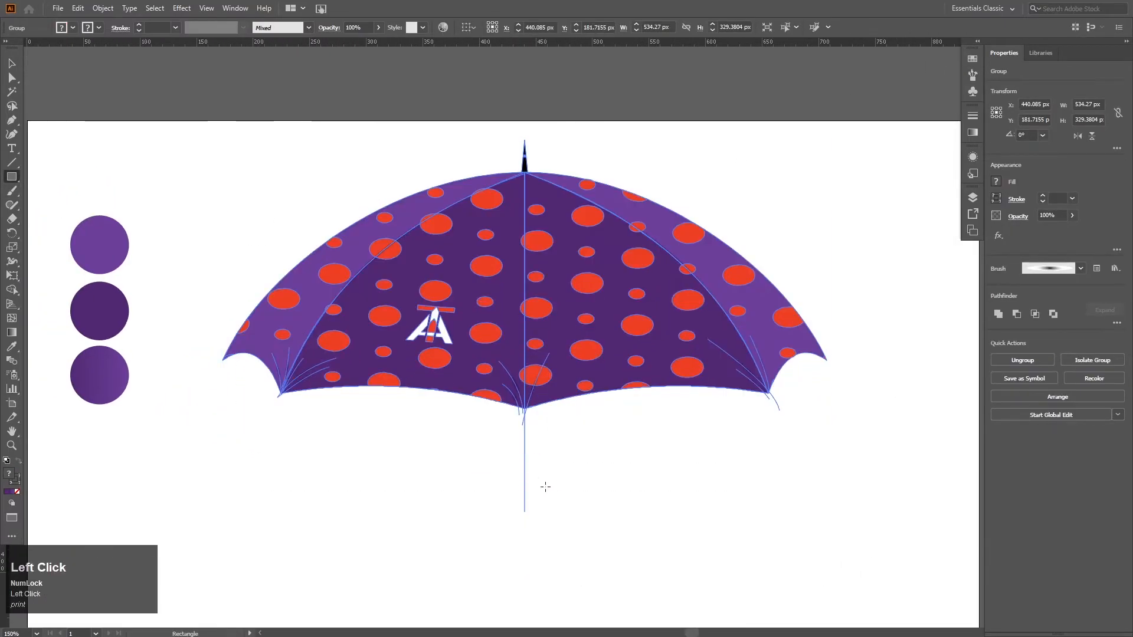
click(677, 350)
drag(525, 432, 579, 585)
click(73, 27)
click(62, 52)
Resize the black rectangle into a thin shaft about 12.22 px wide and 292.24 px tall.
alt+scroll(529, 439, up, 3)
drag(635, 522, 559, 461)
alt+scroll(559, 276, down, 4)
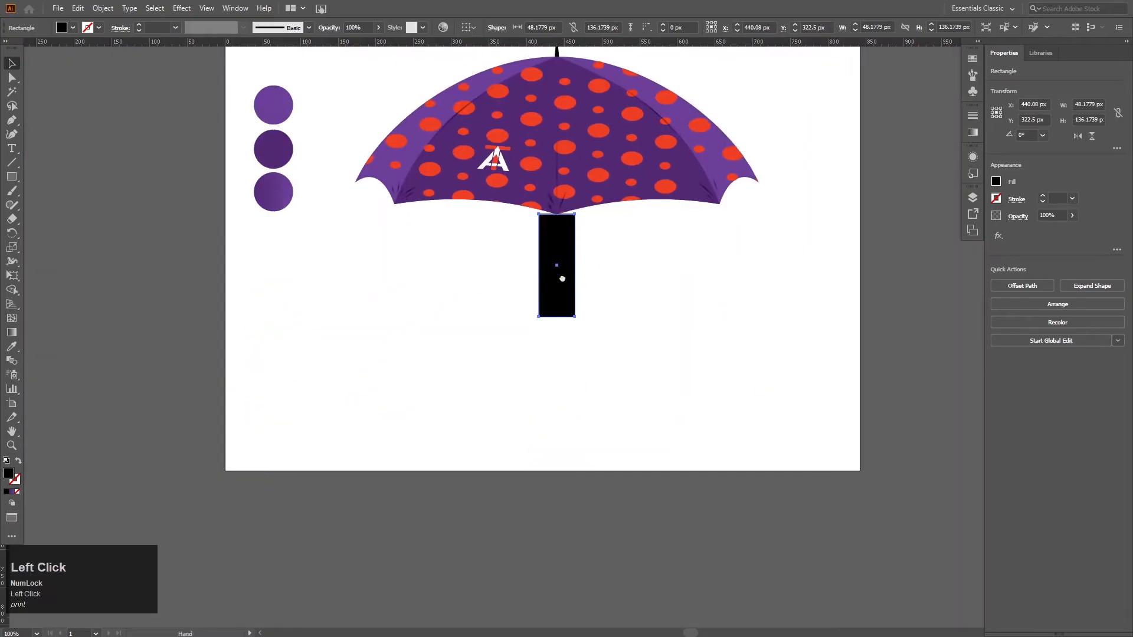
alt+scroll(586, 266, up, 2)
drag(571, 382, 545, 382)
Fill the shaft with a horizontal white-to-black linear gradient.
click(972, 132)
click(883, 129)
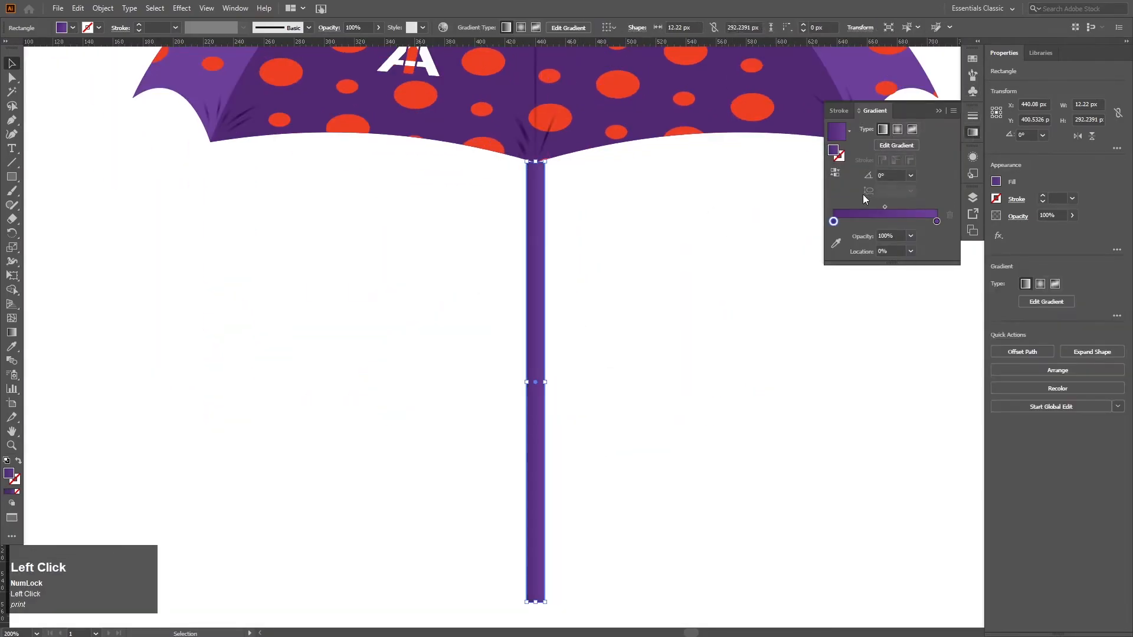
click(849, 131)
click(793, 159)
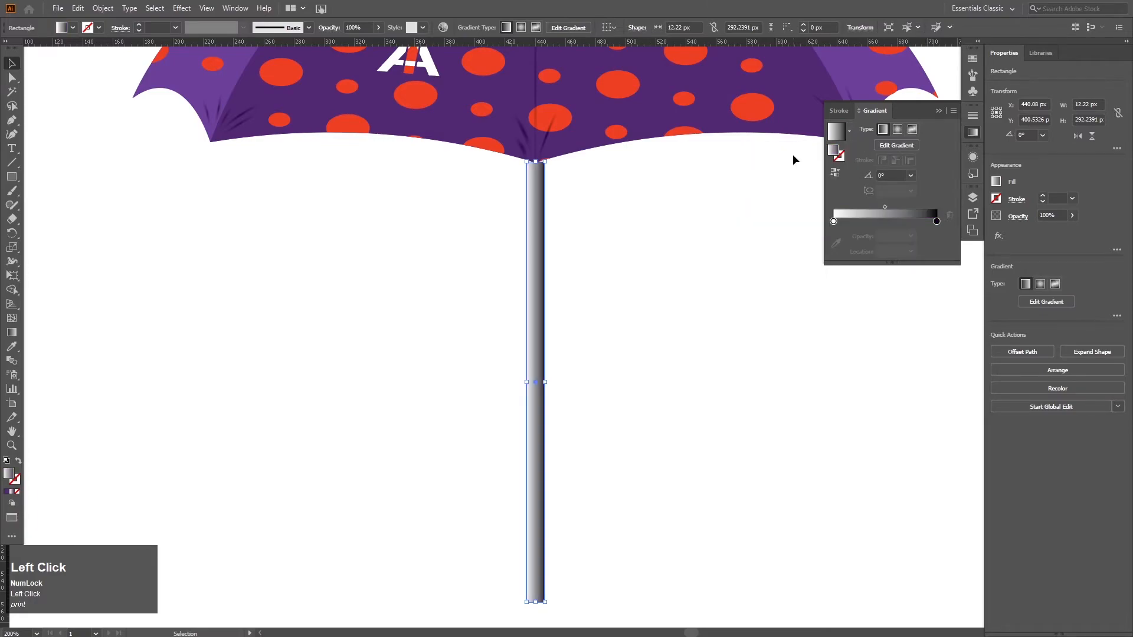
Change the shaft's gradient to run from grey through a white middle stop to grey for a metallic look.
double_click(936, 221)
click(843, 285)
drag(834, 222, 883, 222)
alt+click(934, 222)
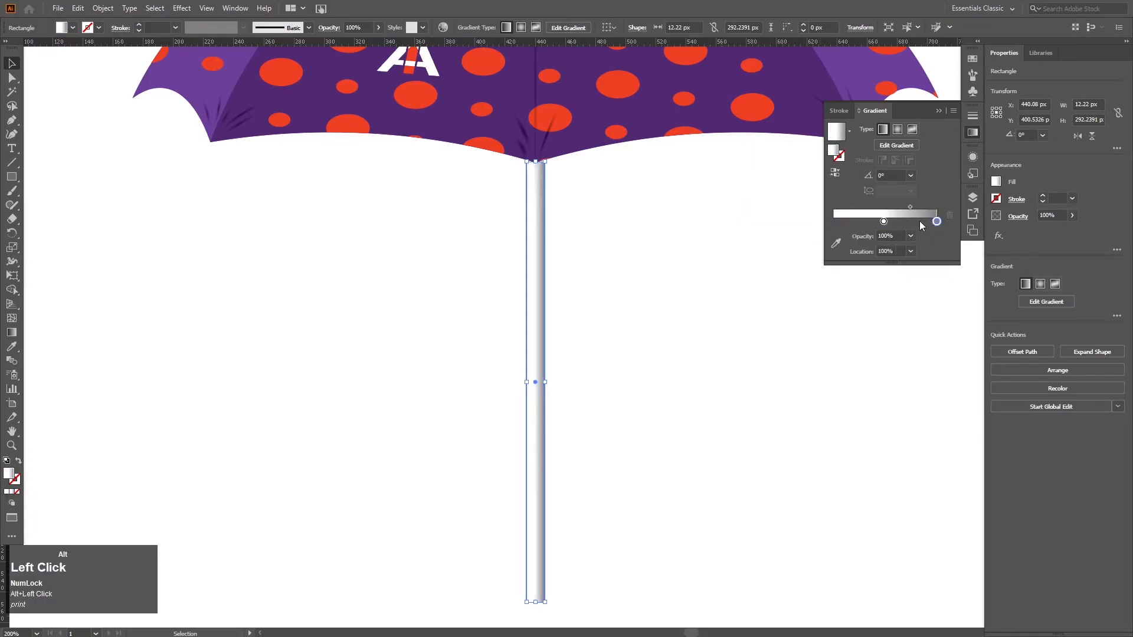
double_click(839, 222)
click(711, 273)
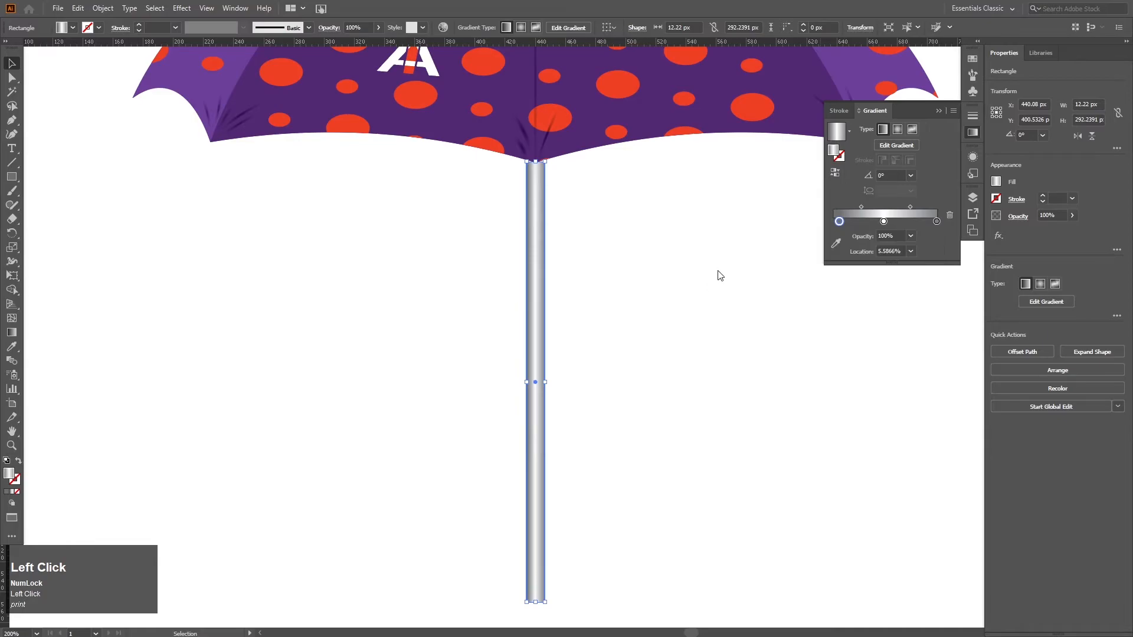
Move the shaft so its top end sits centred on the canopy's bottom centre point.
scroll(534, 180, up, 6)
drag(619, 224, 618, 222)
scroll(616, 279, down, 3)
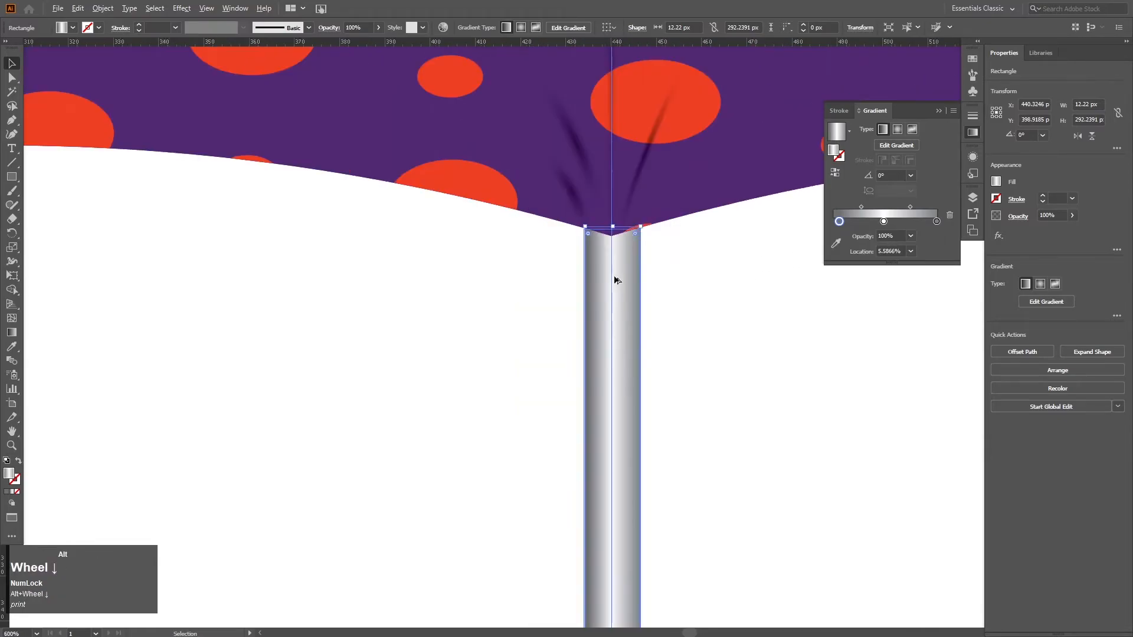
Narrow the shaft symmetrically about its centre to about 7.09 px wide.
drag(617, 561, 636, 88)
scroll(638, 324, down, 3)
scroll(641, 356, up, 5)
drag(632, 331, 614, 330)
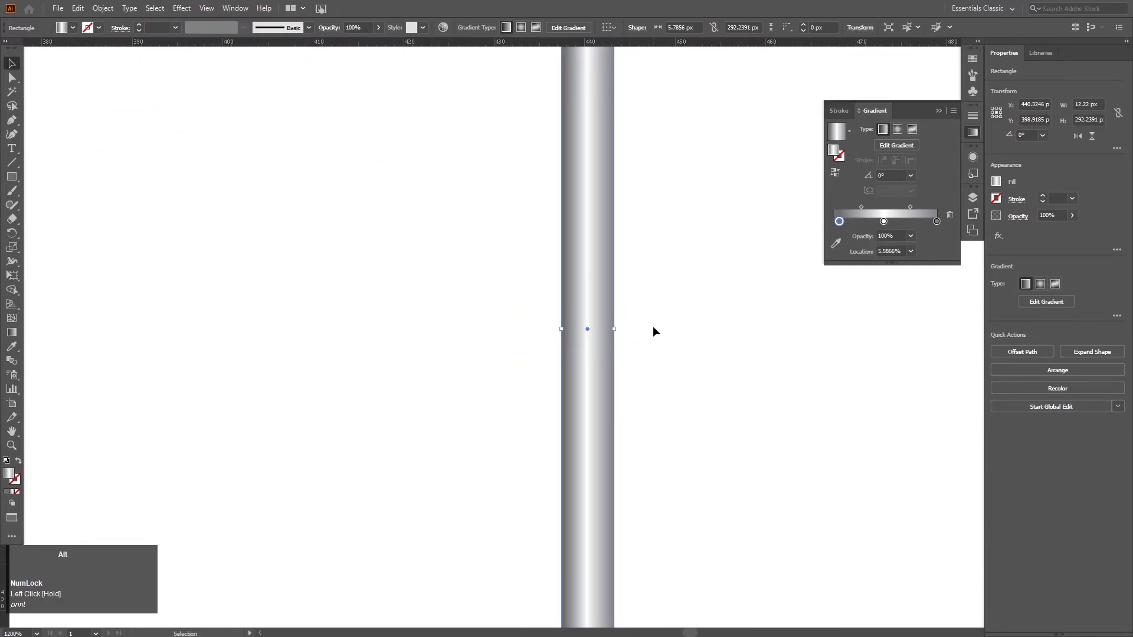
scroll(685, 302, down, 3)
scroll(629, 351, up, 3)
click(628, 200)
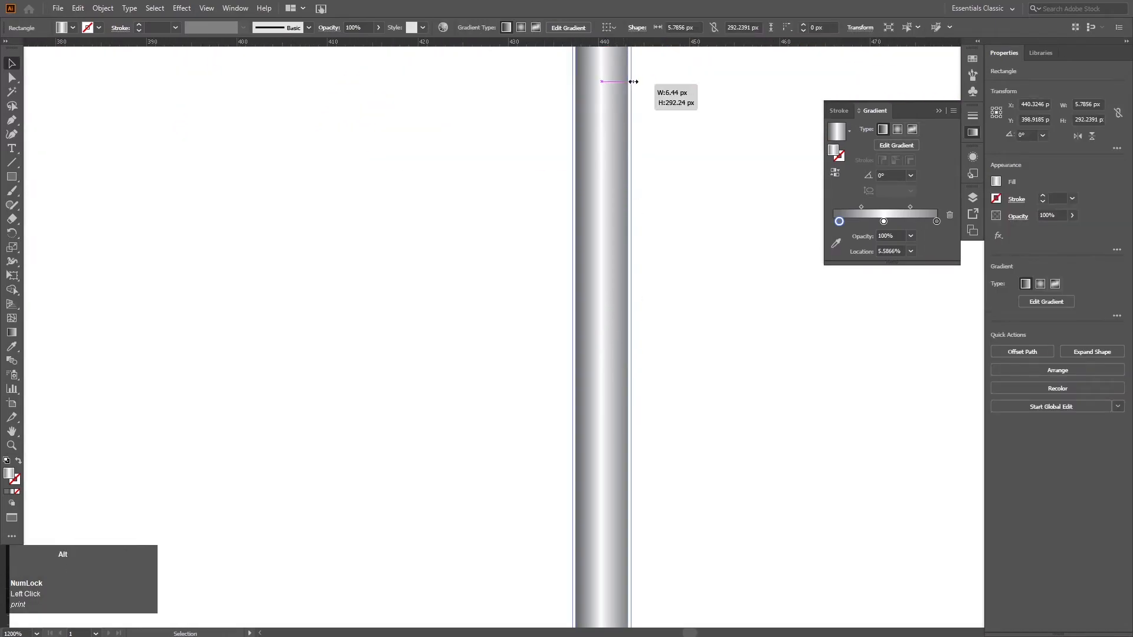
drag(632, 82, 641, 81)
scroll(647, 229, down, 8)
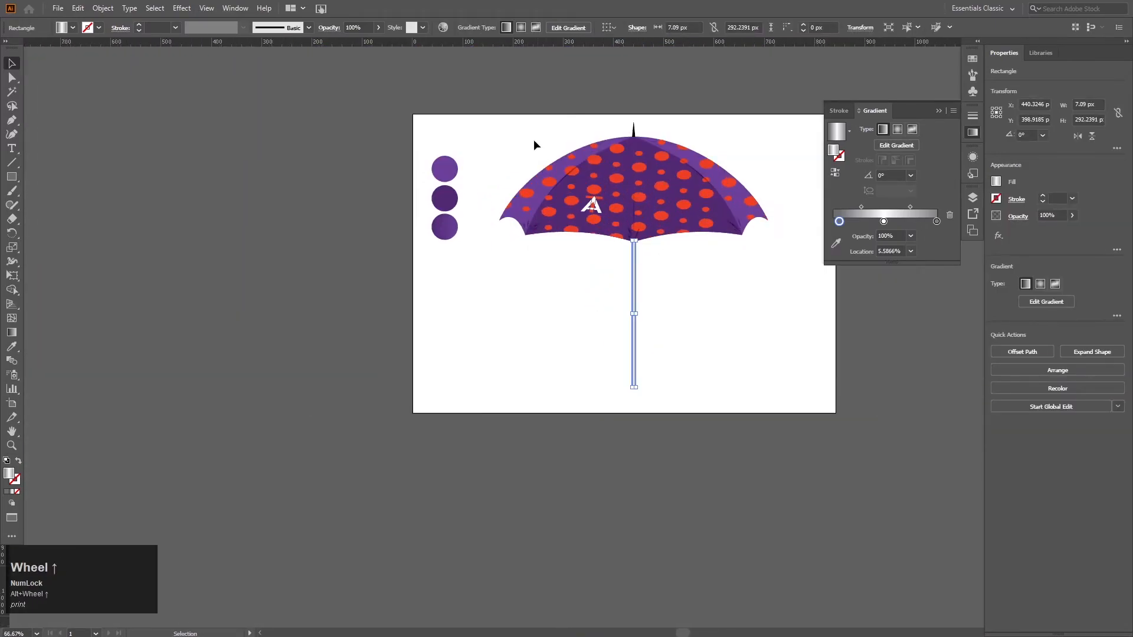
Scale down the whole umbrella with its shaft and move it higher on the artboard.
drag(509, 113, 748, 360)
scroll(673, 233, up, 1)
drag(659, 218, 659, 184)
scroll(634, 378, up, 1)
Draw a black-filled rectangle about 47 by 91 px to the lower left of the shaft.
click(449, 416)
click(12, 177)
drag(493, 378, 546, 482)
scroll(508, 421, up, 3)
click(73, 28)
click(62, 53)
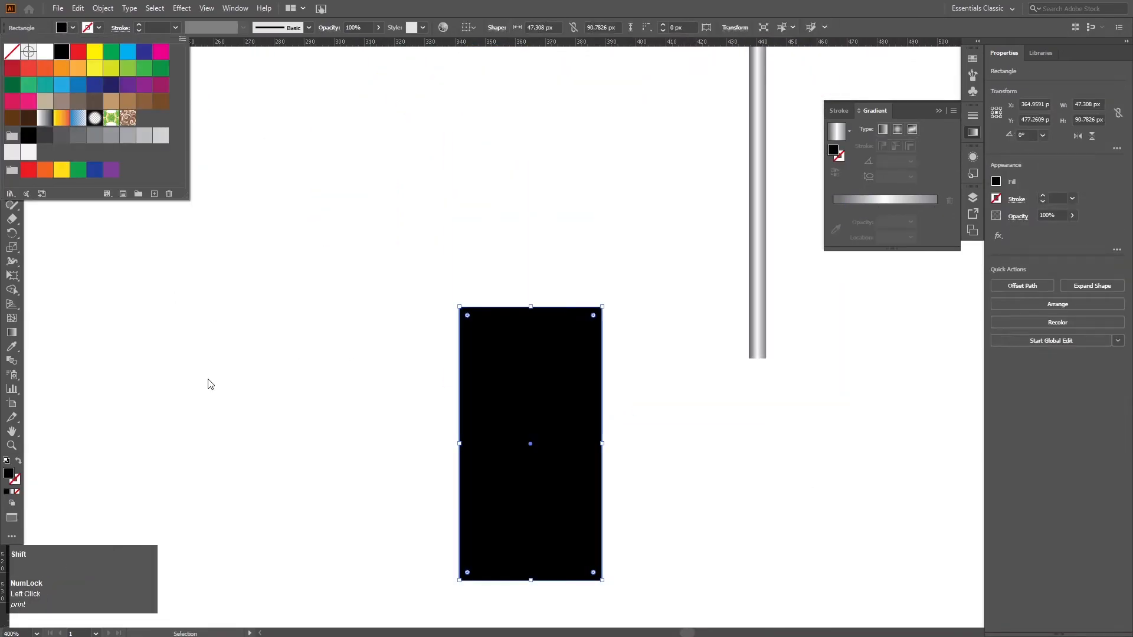
Delete the left edge of the new black rectangle so only its right vertical edge is kept.
click(321, 413)
key(a)
drag(407, 265, 467, 603)
key(Delete)
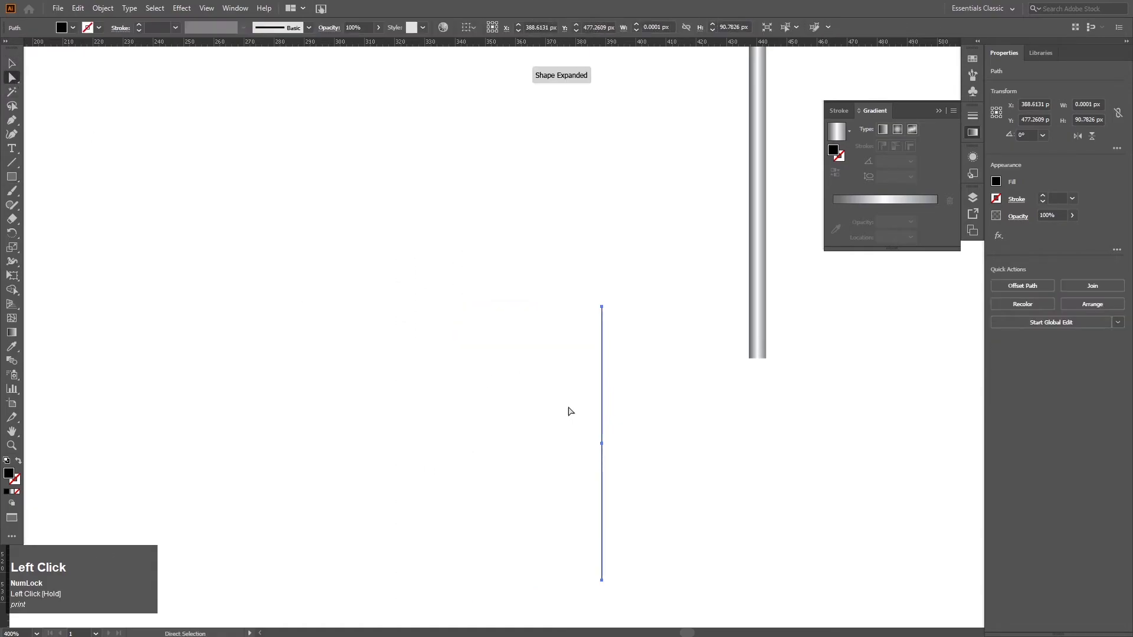
Apply a 3D Revolve effect to the vertical line with a 6.5 pt offset from the left edge.
click(181, 7)
mouse_move(215, 73)
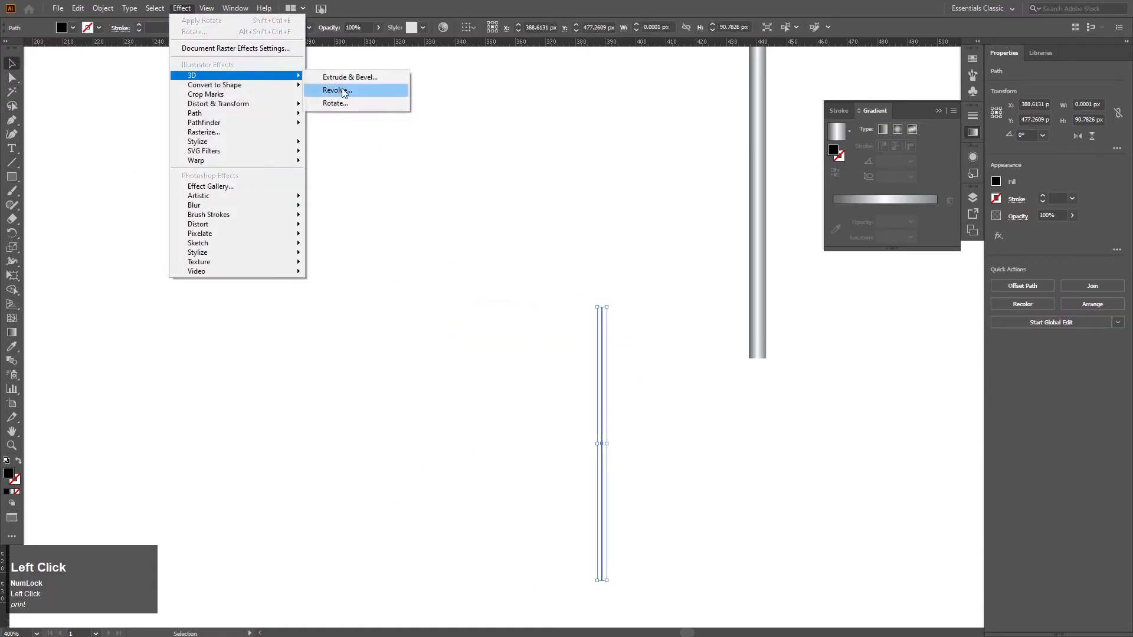
click(342, 88)
click(755, 329)
double_click(785, 278)
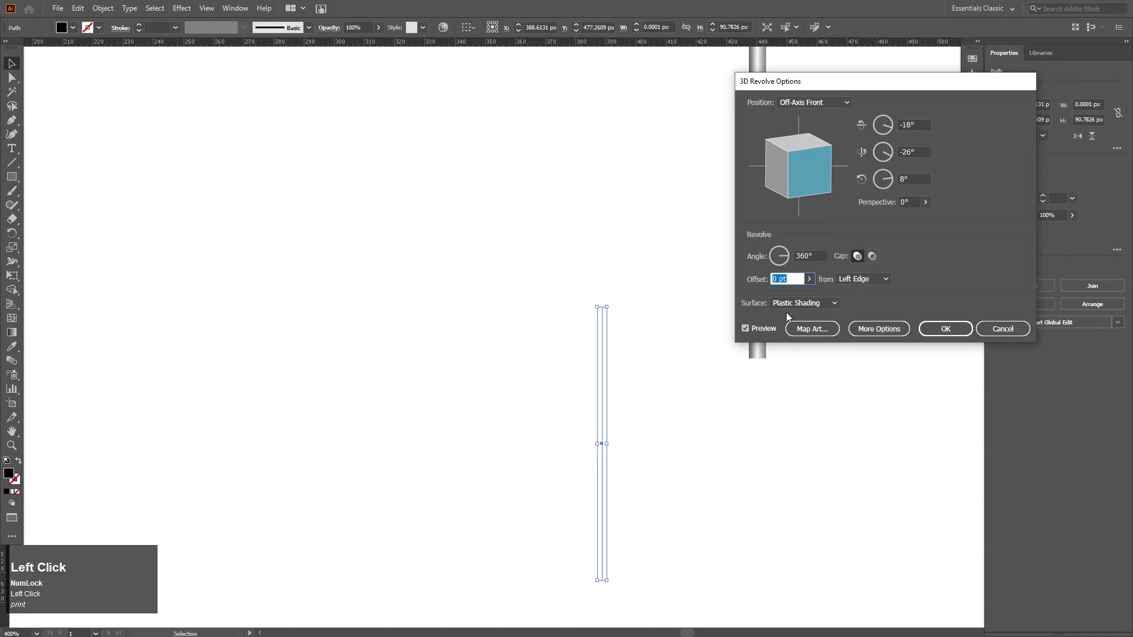
text(6)
key(Tab)
drag(788, 279, 738, 277)
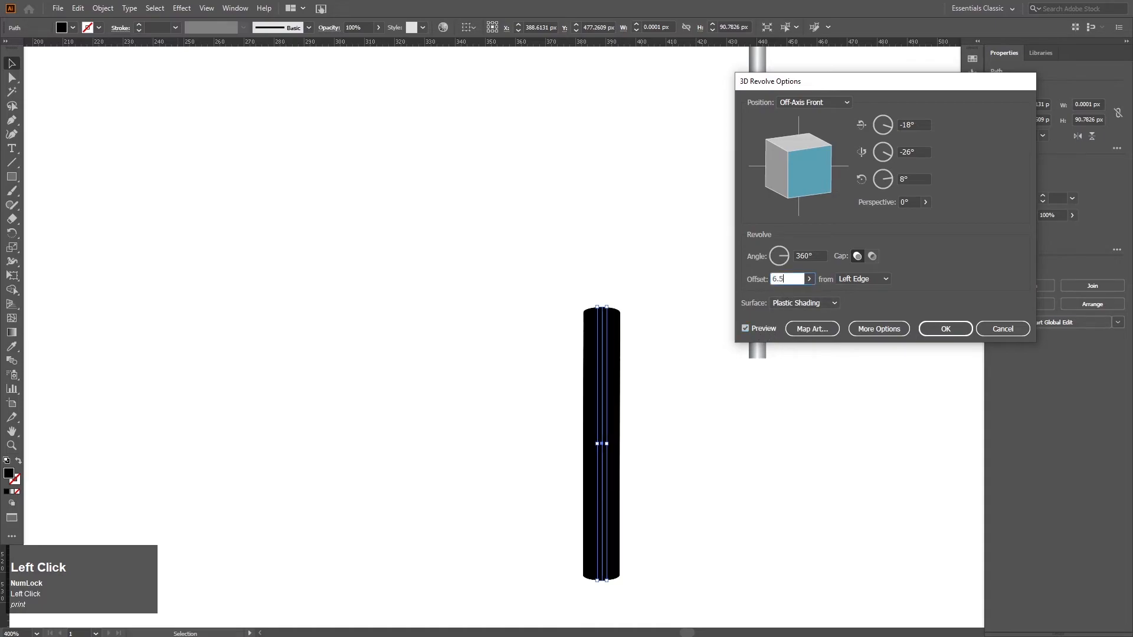
click(938, 331)
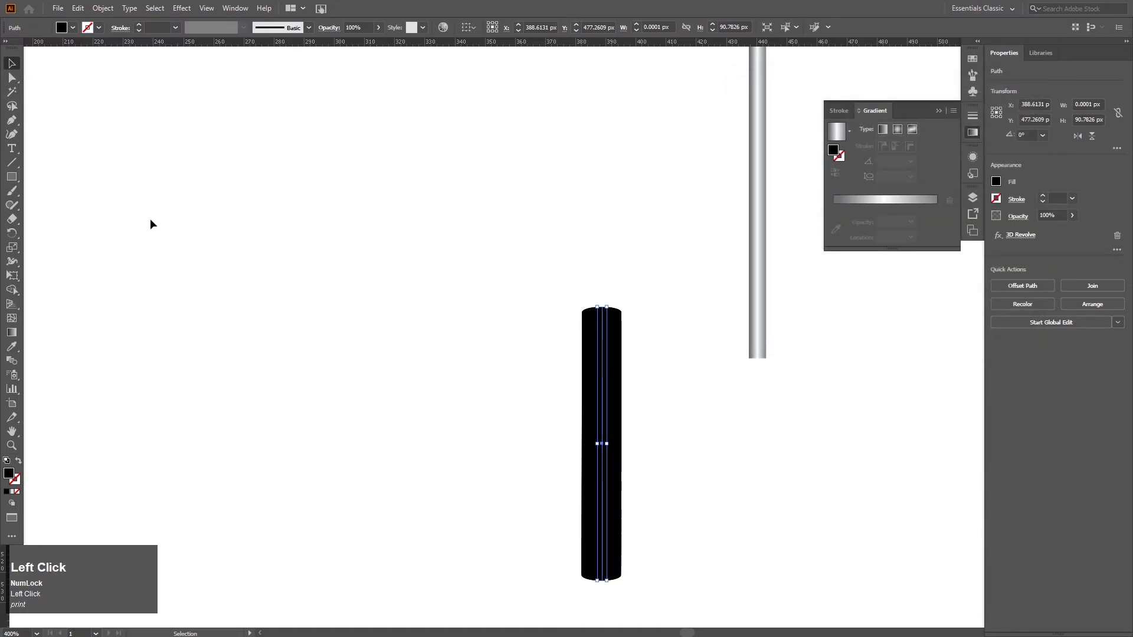
Expand the black cylinder's appearance and position it as a handle at the shaft's lower end.
drag(600, 444, 740, 510)
click(102, 7)
click(127, 160)
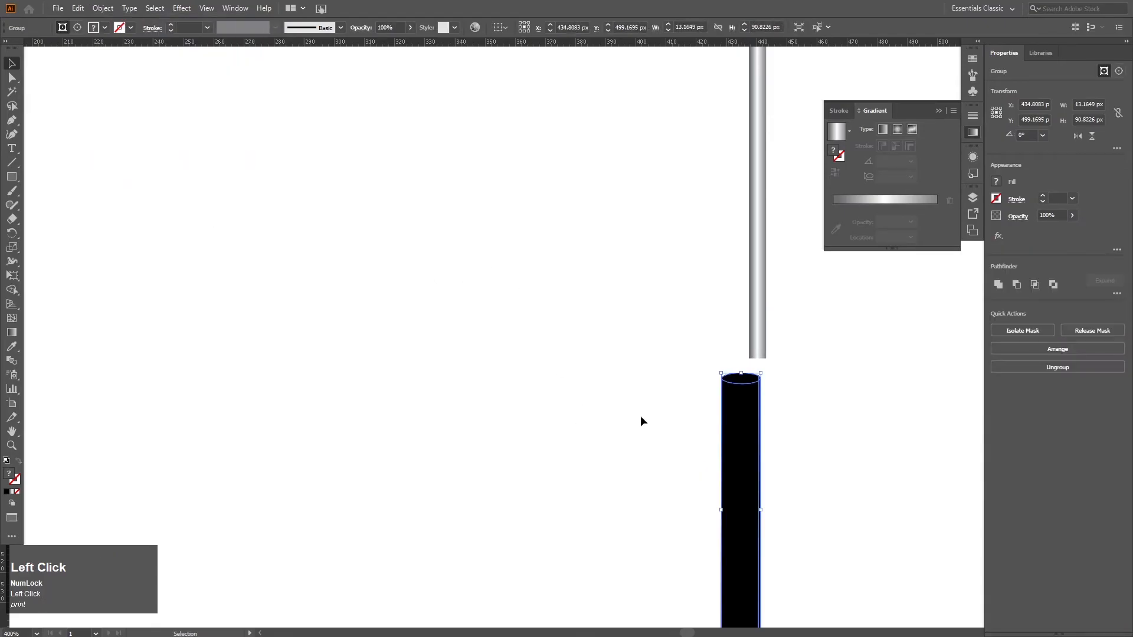
scroll(578, 418, down, 1)
scroll(687, 339, up, 4)
drag(595, 405, 641, 335)
Round the two lower corners of the shaft where it enters the handle.
scroll(613, 303, up, 3)
click(612, 303)
click(16, 79)
click(534, 340)
shift+click(671, 341)
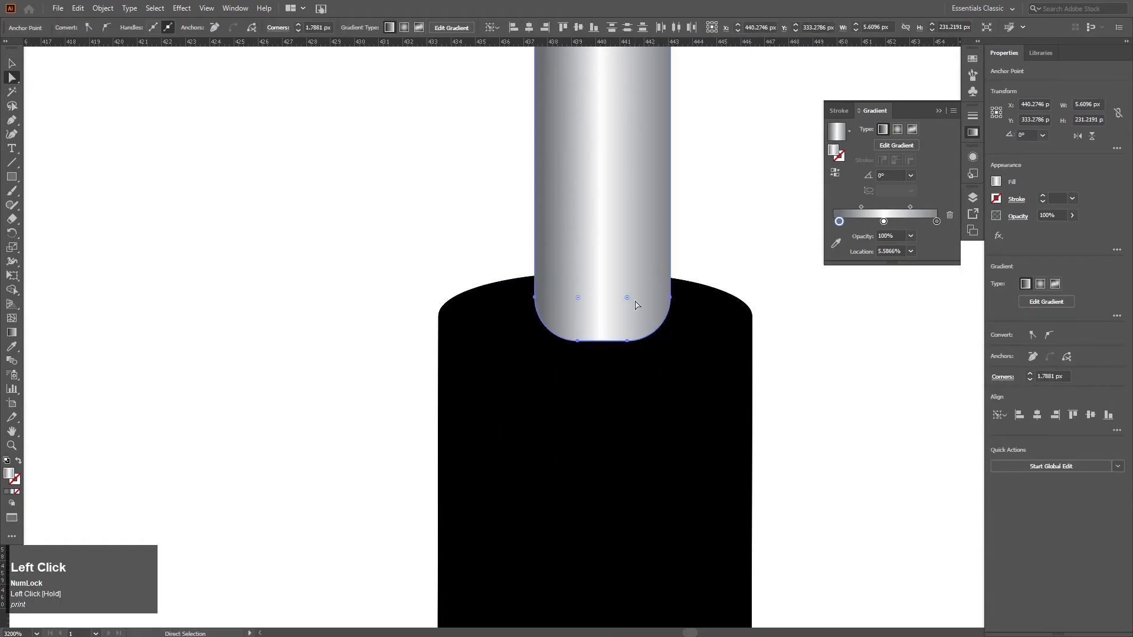
drag(624, 349, 632, 328)
key(v)
Align the shaft and handle on a common vertical centre line and group them.
drag(208, 269, 811, 420)
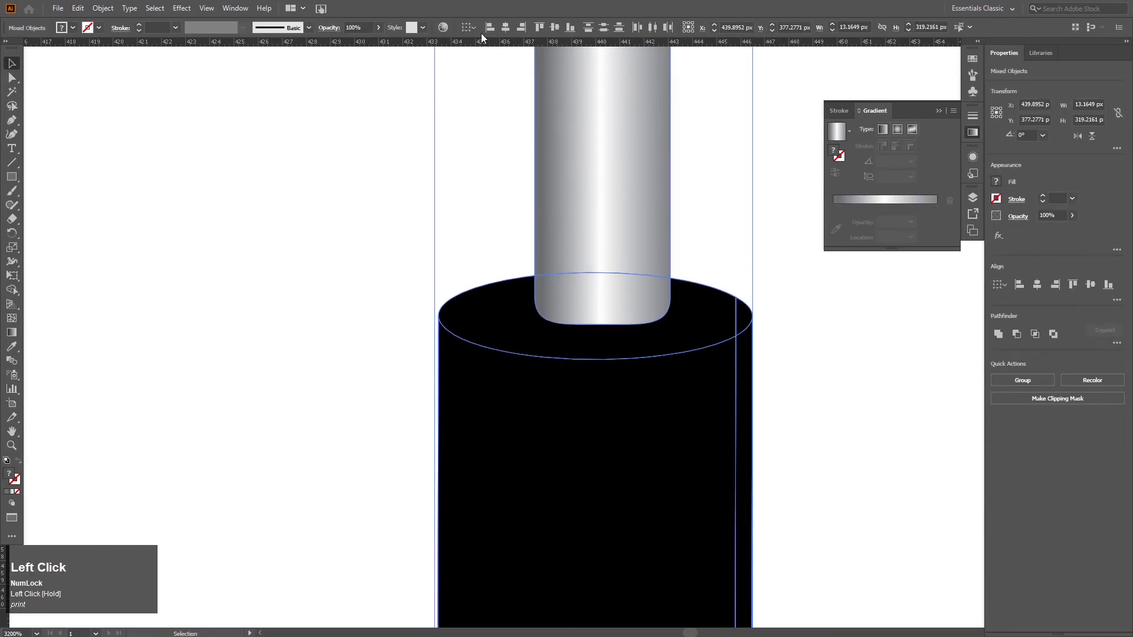
click(505, 27)
scroll(880, 399, down, 4)
right_click(742, 307)
click(773, 397)
Shift the shaft and handle group slightly so it lines up with the canopy's bottom centre point.
scroll(798, 426, down, 4)
drag(830, 411, 655, 562)
scroll(603, 212, up, 6)
drag(657, 324, 659, 332)
click(728, 339)
scroll(728, 339, down, 10)
scroll(682, 366, up, 2)
Shorten the shaft by moving its lower end together with the handle upward.
click(615, 495)
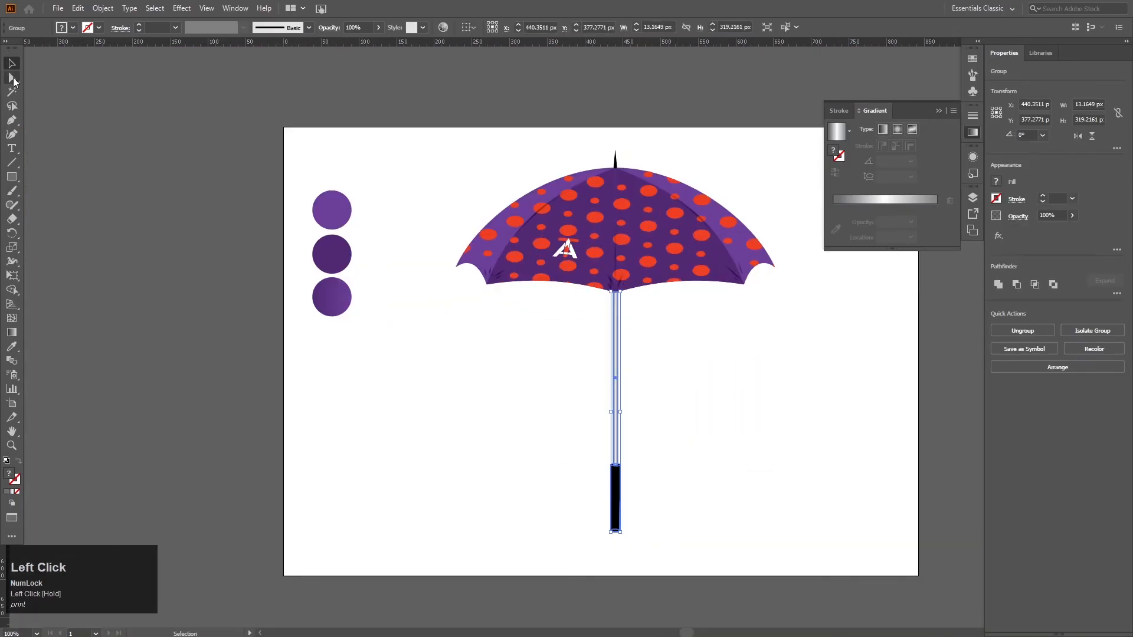
scroll(622, 472, up, 3)
drag(614, 444, 614, 332)
scroll(643, 384, down, 4)
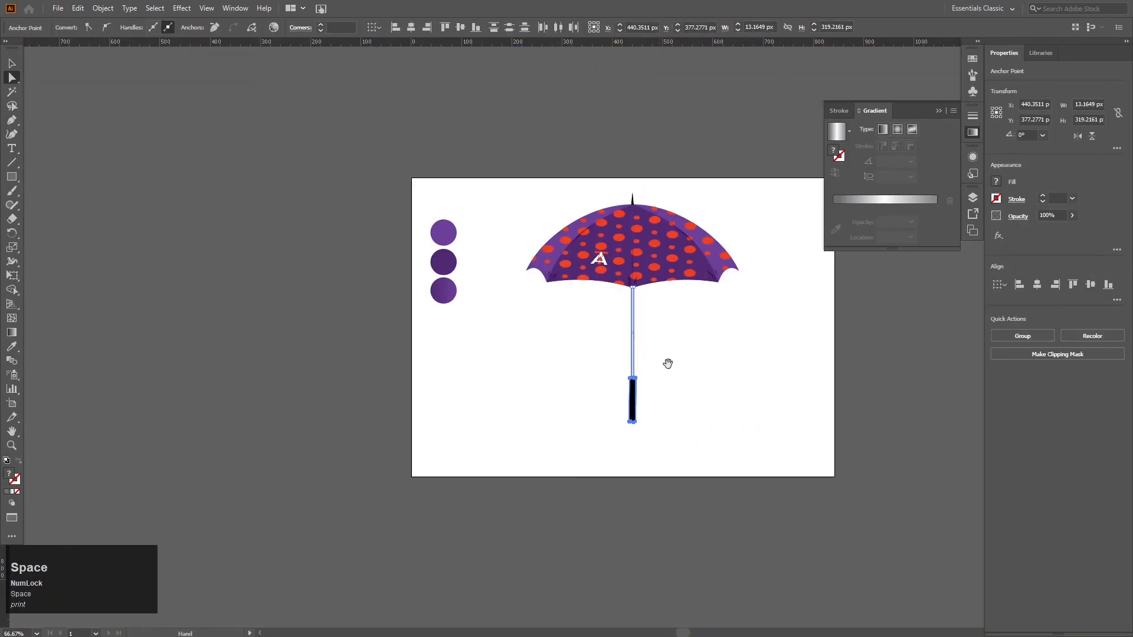
Enlarge the complete umbrella and reposition it lower on the artboard.
drag(655, 380, 625, 456)
click(12, 63)
click(660, 440)
drag(491, 268, 724, 552)
drag(708, 499, 732, 518)
drag(652, 334, 650, 359)
click(770, 434)
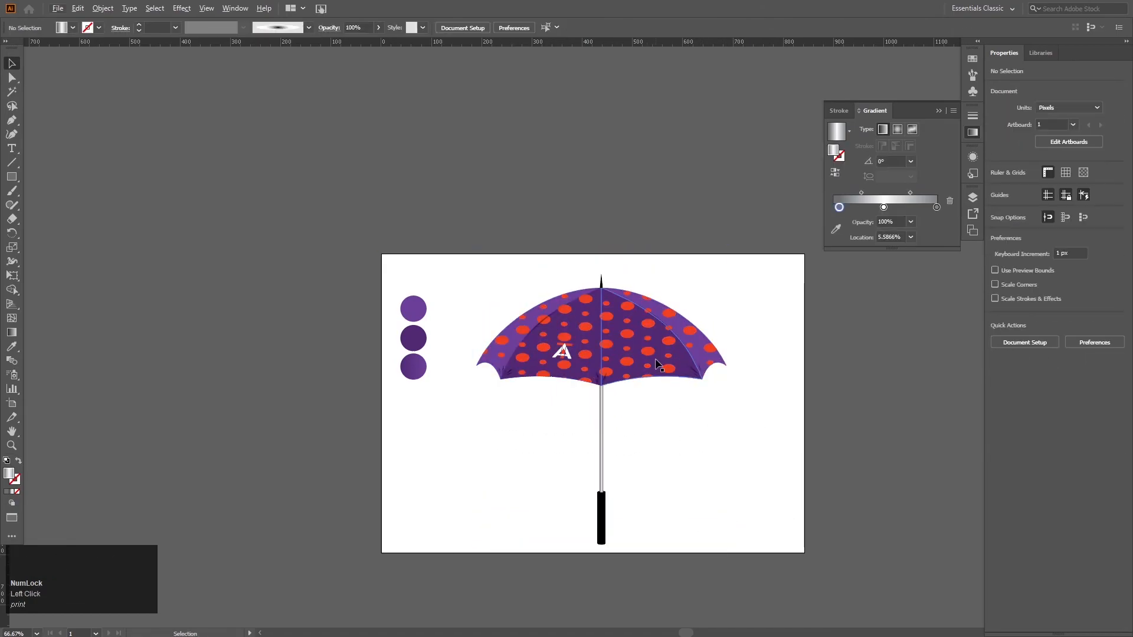
Ungroup the umbrella artwork and its nested group so the canopy panels can be selected separately.
scroll(570, 368, up, 3)
click(446, 235)
right_click(446, 235)
click(477, 329)
click(401, 177)
click(452, 230)
right_click(422, 215)
click(466, 309)
Copy the gradient circle's fill onto the outer left canopy panel and run it diagonally from the seam toward the outer edge.
click(455, 286)
mouse_move(389, 264)
mouse_down()
mouse_move(363, 261)
mouse_move(390, 264)
mouse_up()
click(12, 347)
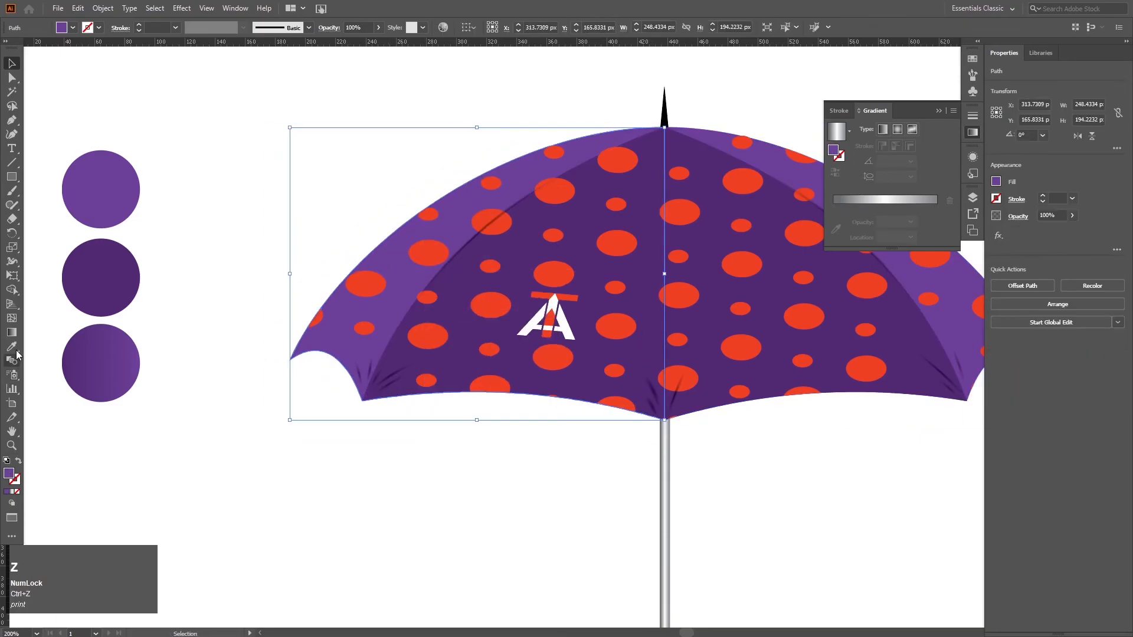
click(99, 360)
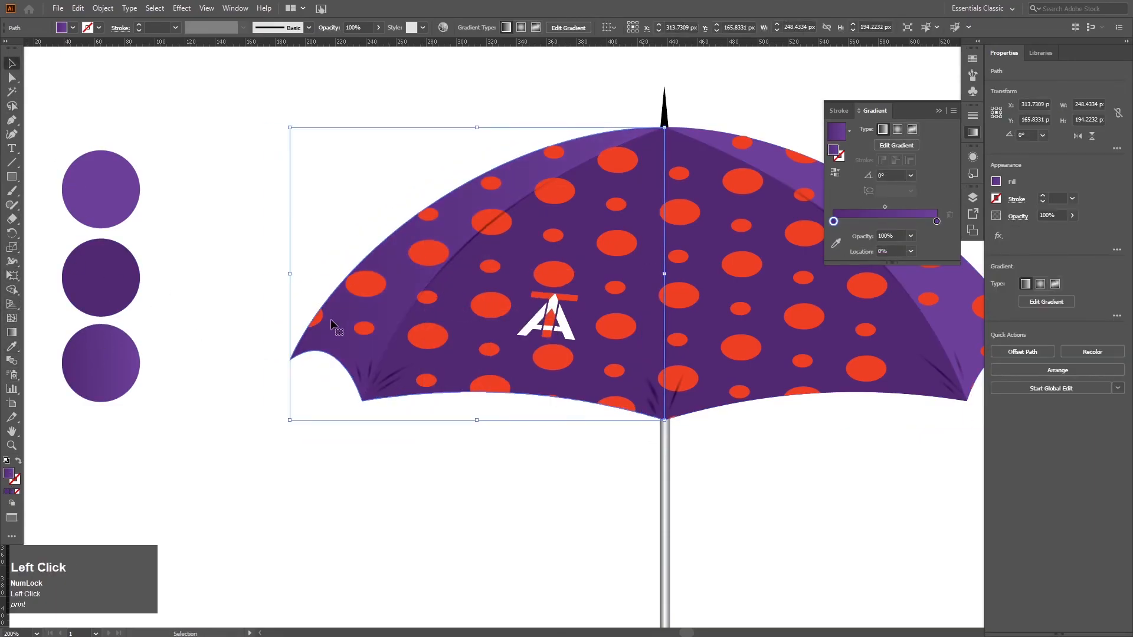
click(13, 334)
drag(449, 261, 406, 215)
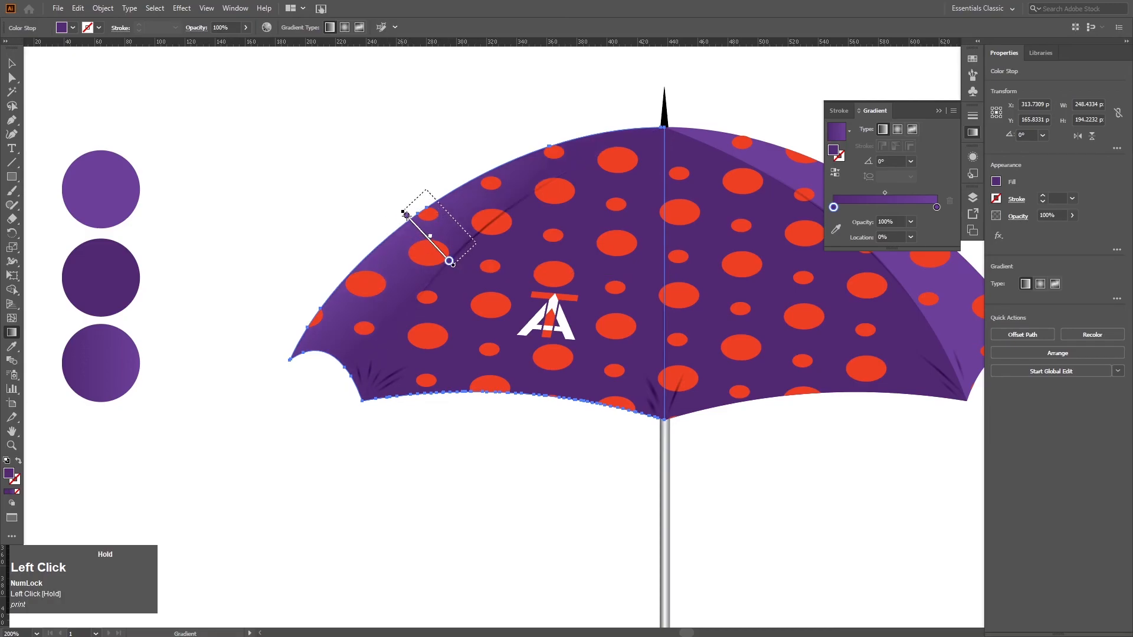
Copy the purple gradient circle's fill onto both front canopy panels.
click(12, 63)
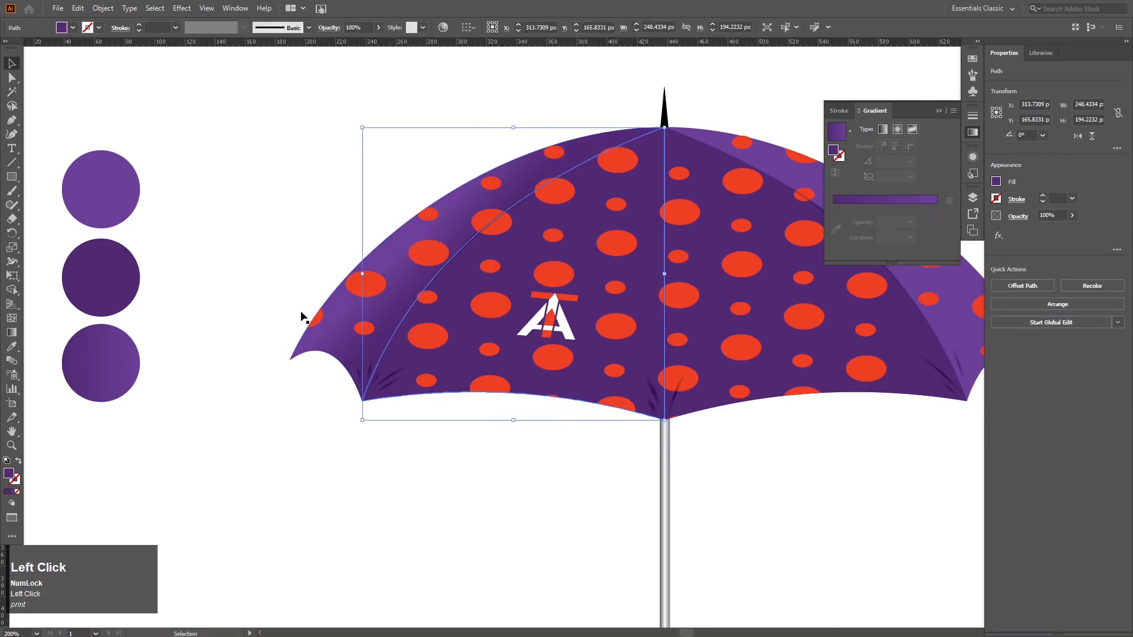
click(120, 334)
click(11, 64)
click(708, 295)
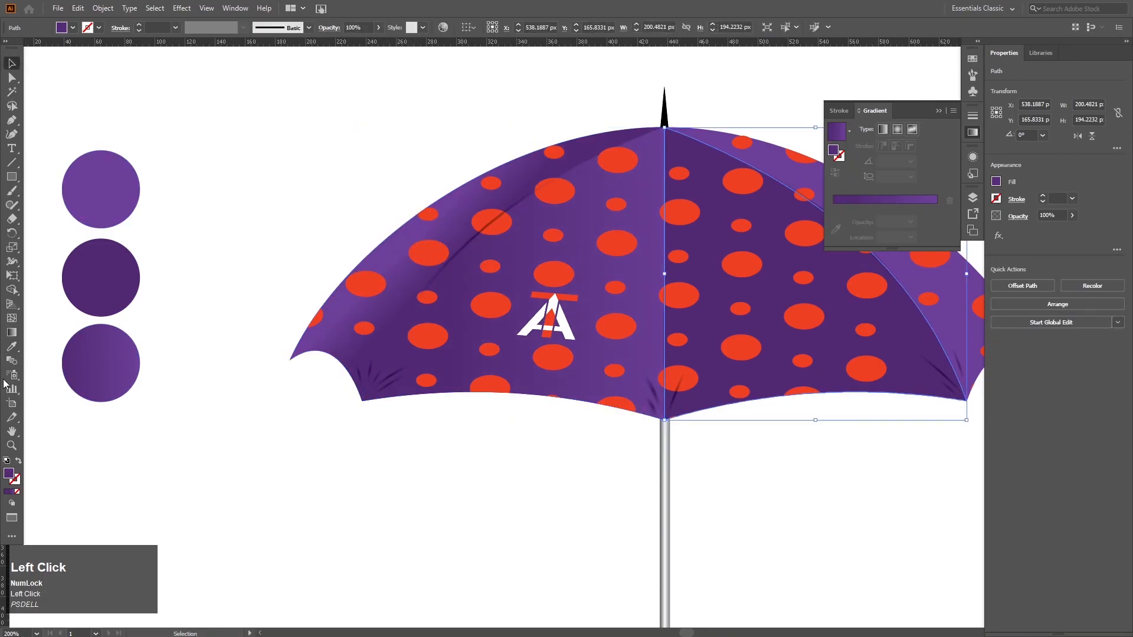
click(111, 354)
Copy the outer left panel's purple gradient fill onto the outer right canopy panel.
click(11, 64)
drag(377, 110, 172, 195)
click(693, 319)
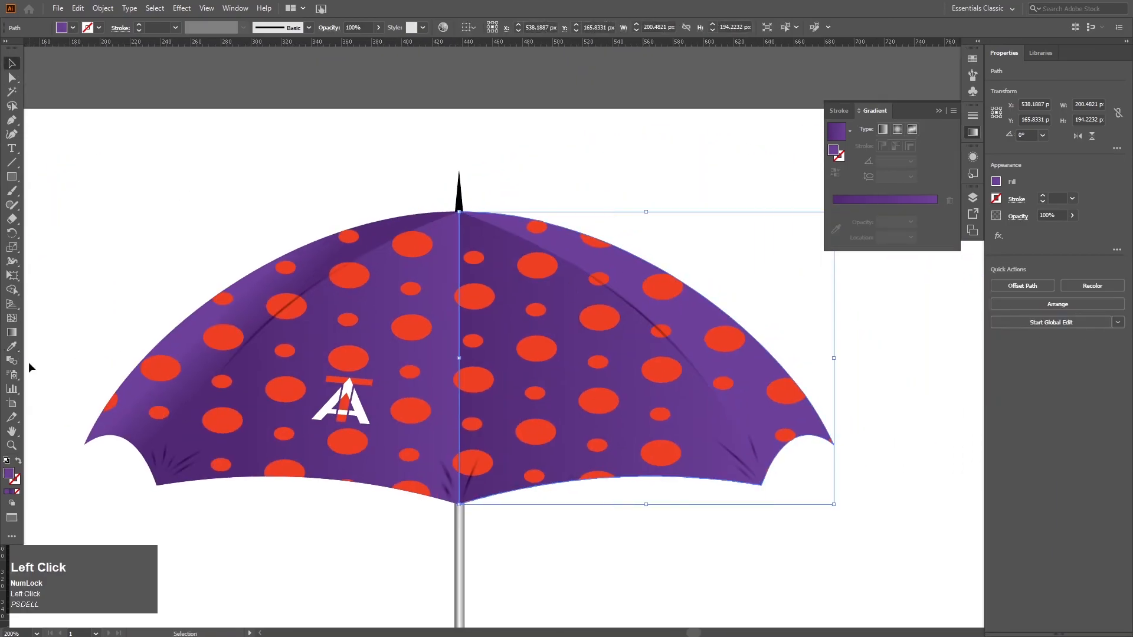
click(12, 348)
click(232, 306)
Run the outer right panel's gradient diagonally from the seam toward the outer edge at about 47.6°.
click(12, 332)
drag(700, 295, 676, 316)
drag(665, 329, 696, 305)
mouse_move(638, 378)
mouse_down()
mouse_move(702, 332)
mouse_move(688, 321)
mouse_up()
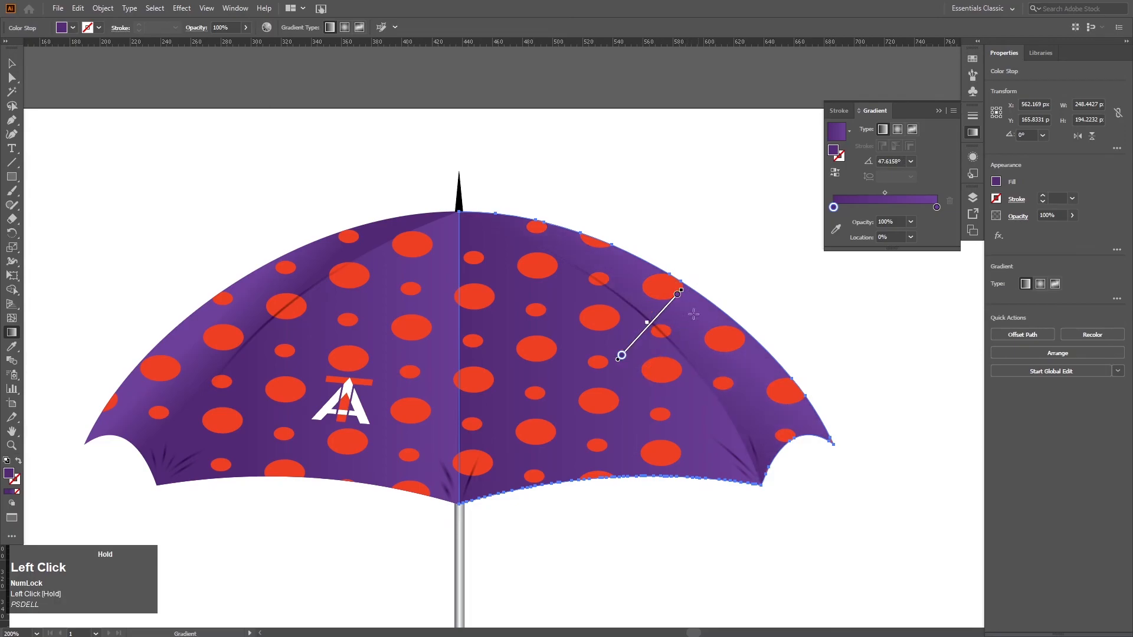
click(12, 63)
click(213, 193)
View the complete umbrella in a full-screen display mode.
scroll(227, 216, down, 3)
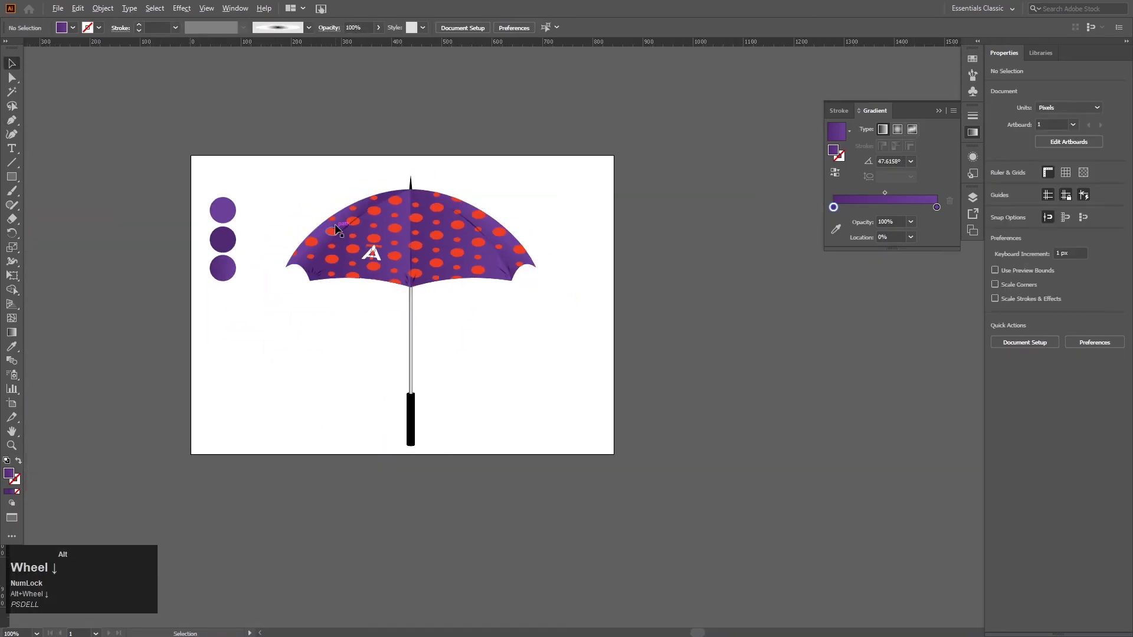
key(f)
scroll(415, 242, up, 2)
scroll(433, 264, down, 1)
drag(440, 282, 632, 335)
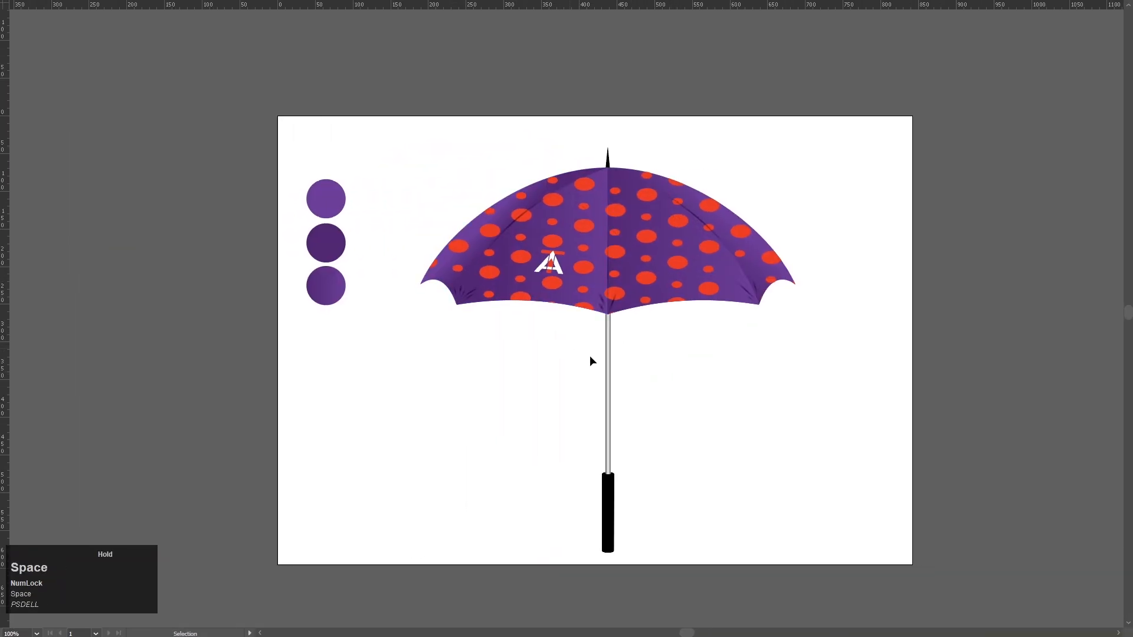